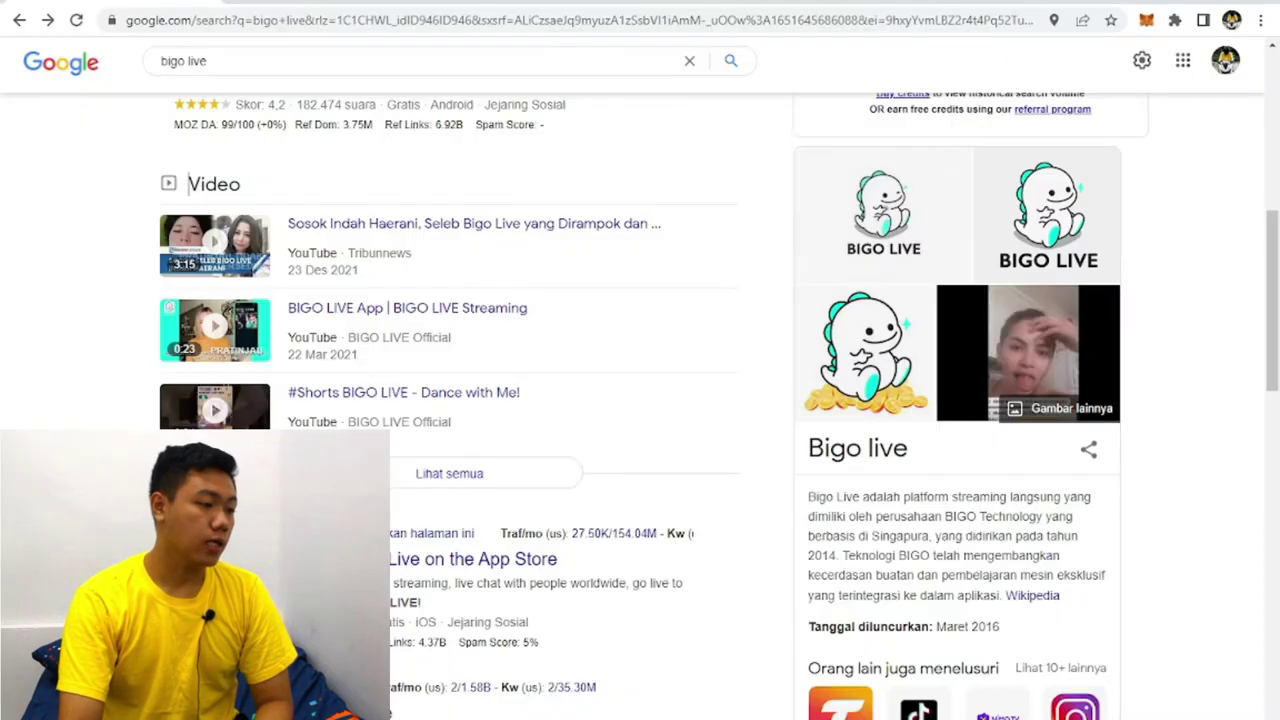
Open the BIGO LIVE Streamer download page for Windows from the BIGO LIVE website and look it over.
scroll(212, 397, "up", 10)
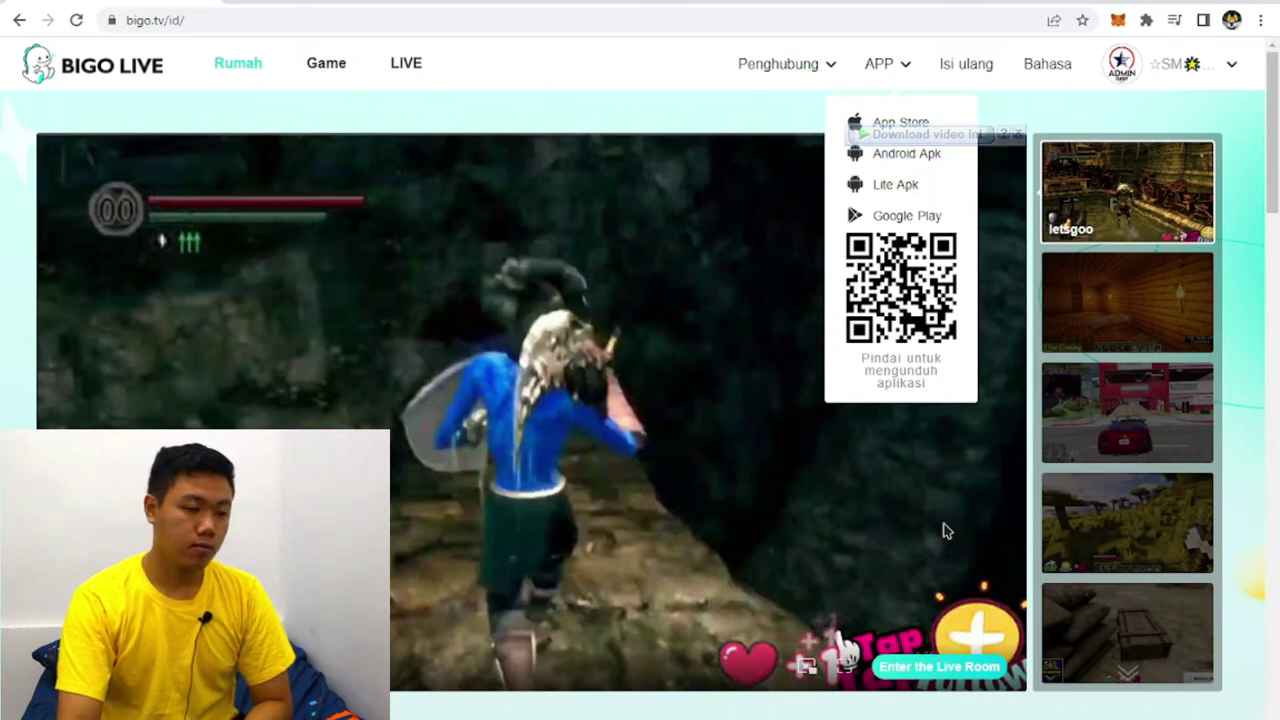
mouse_move(797, 60)
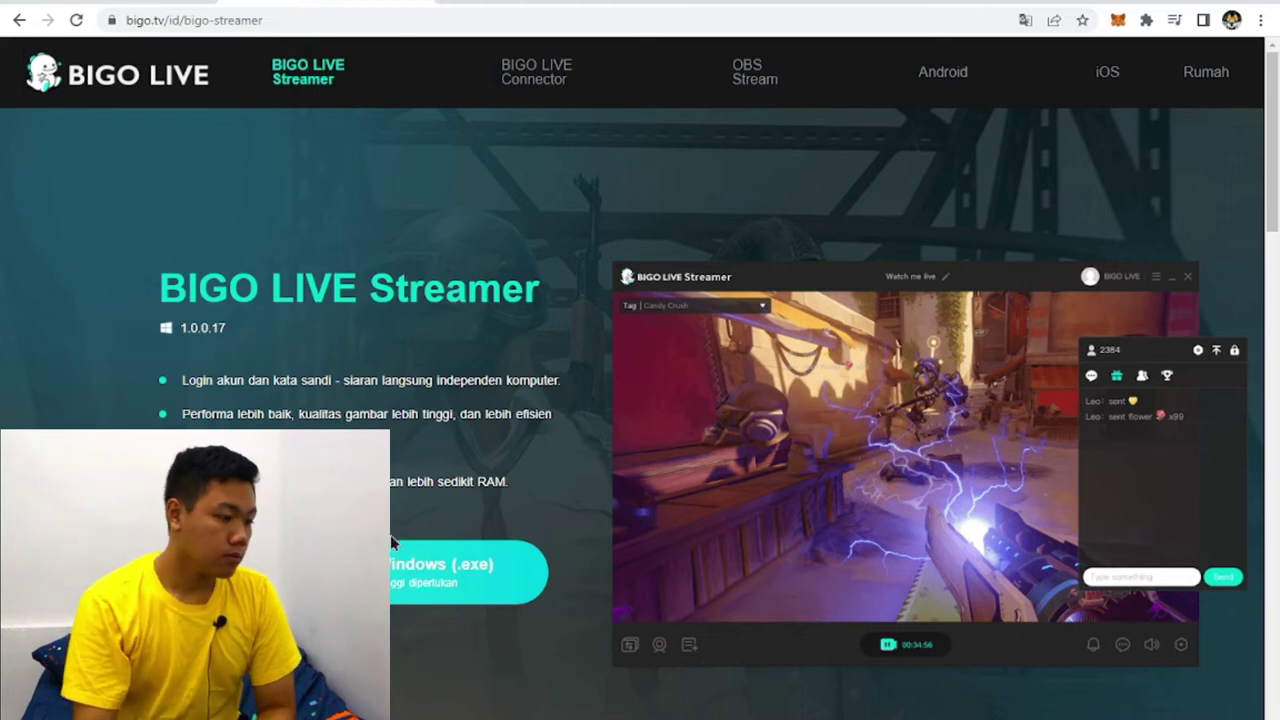
scroll(453, 502, "down", 2)
scroll(486, 500, "up", 2)
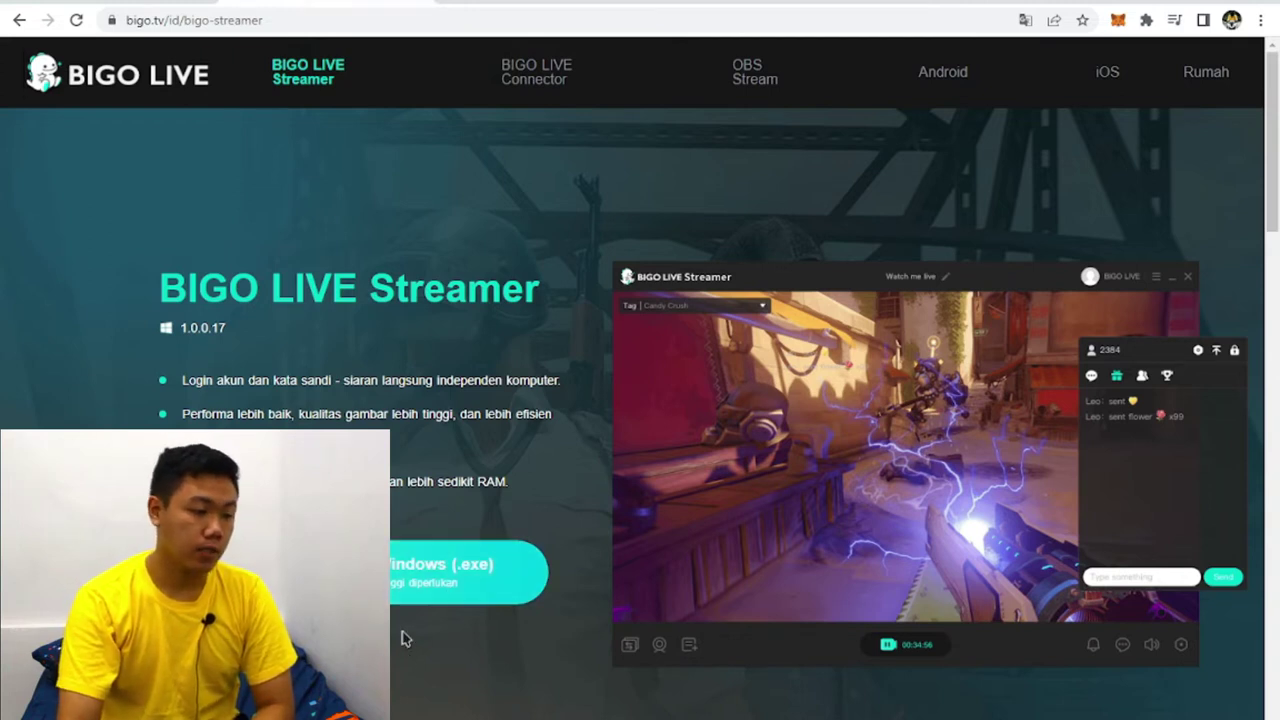
Compare the BIGO LIVE Connector and OBS Stream pages with the BIGO LIVE Streamer page, returning to the Streamer page.
left_click(577, 66)
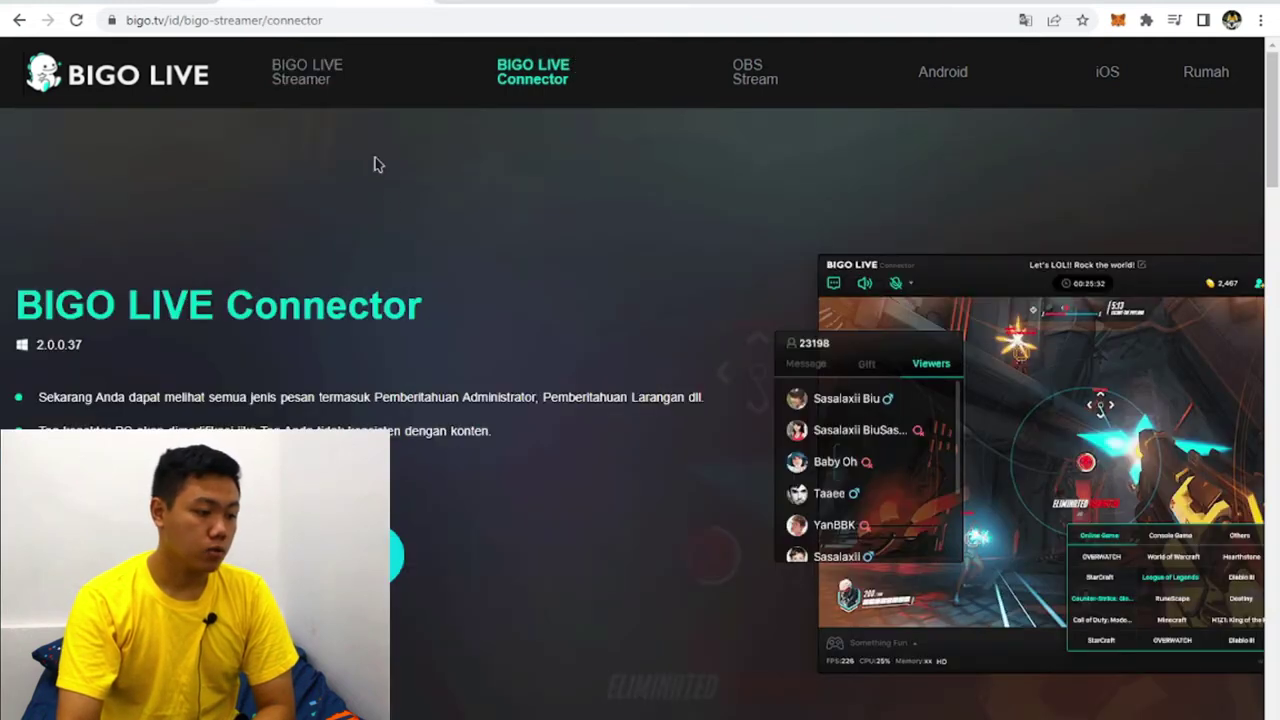
left_click(324, 75)
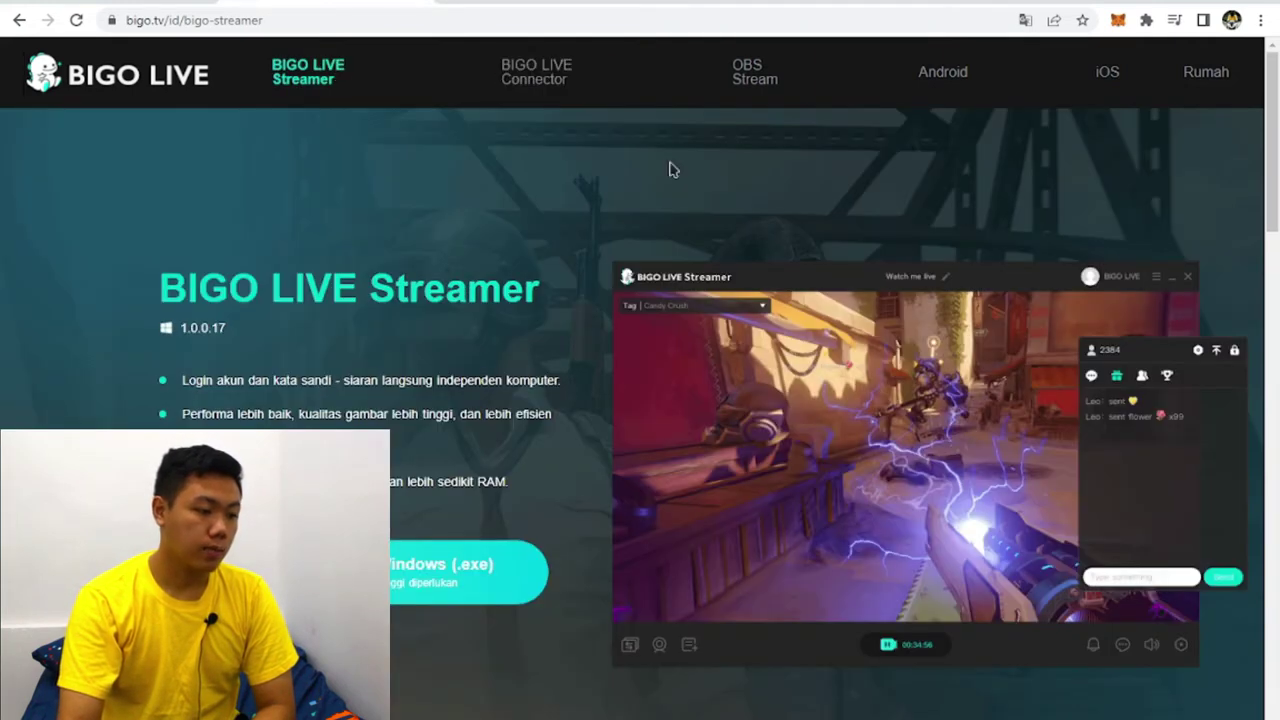
left_click(765, 86)
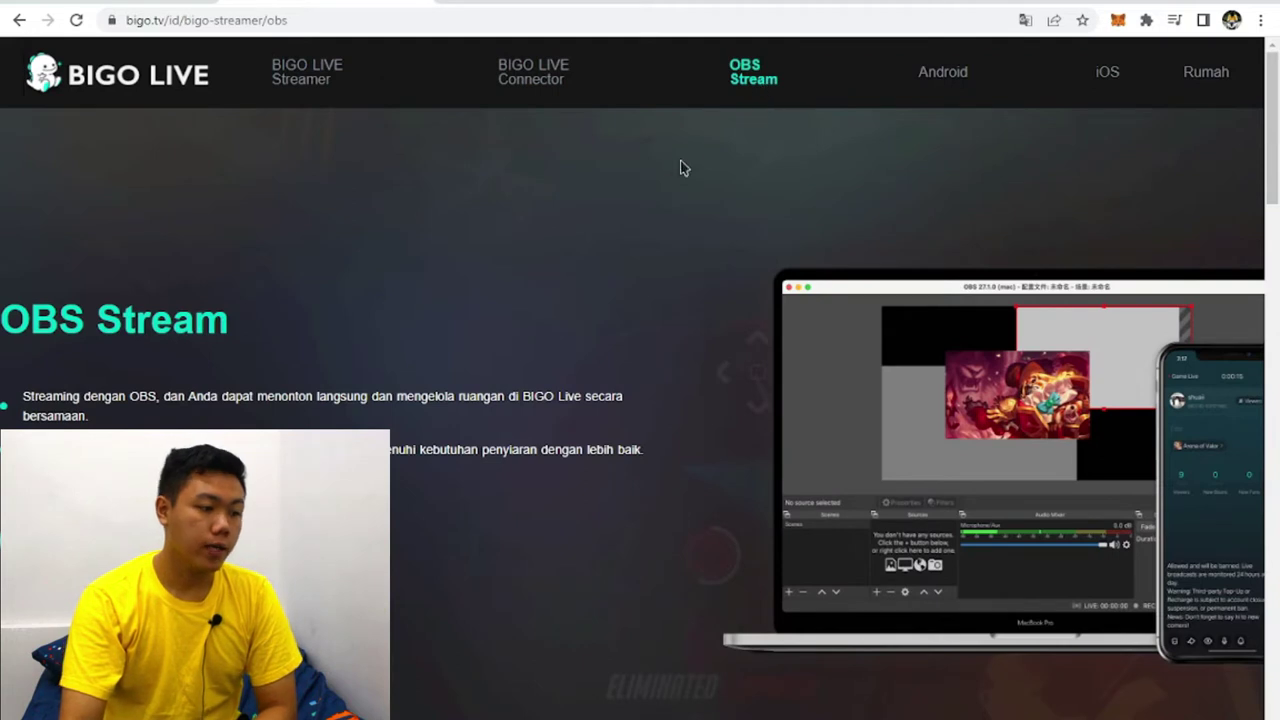
left_click(327, 84)
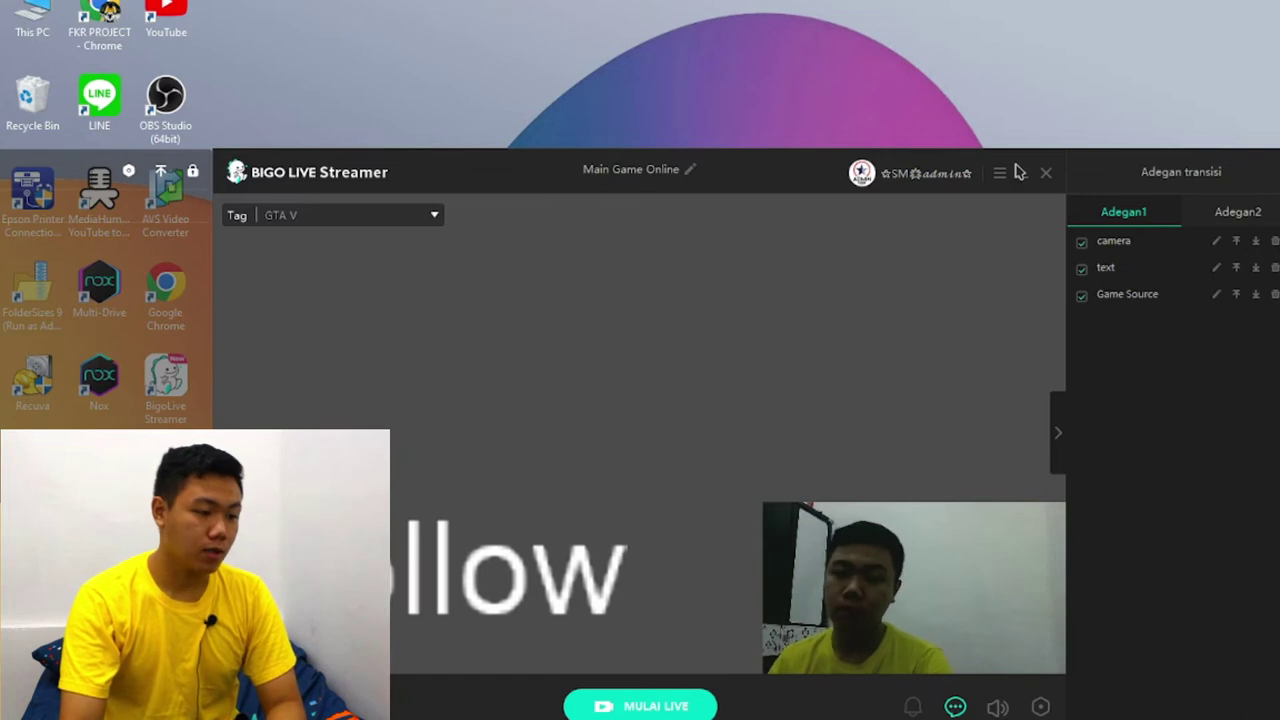
Move the streamer window fully into view and delete the camera, text and Game Source entries from Adegan1.
left_click_drag(710, 172, 633, 71)
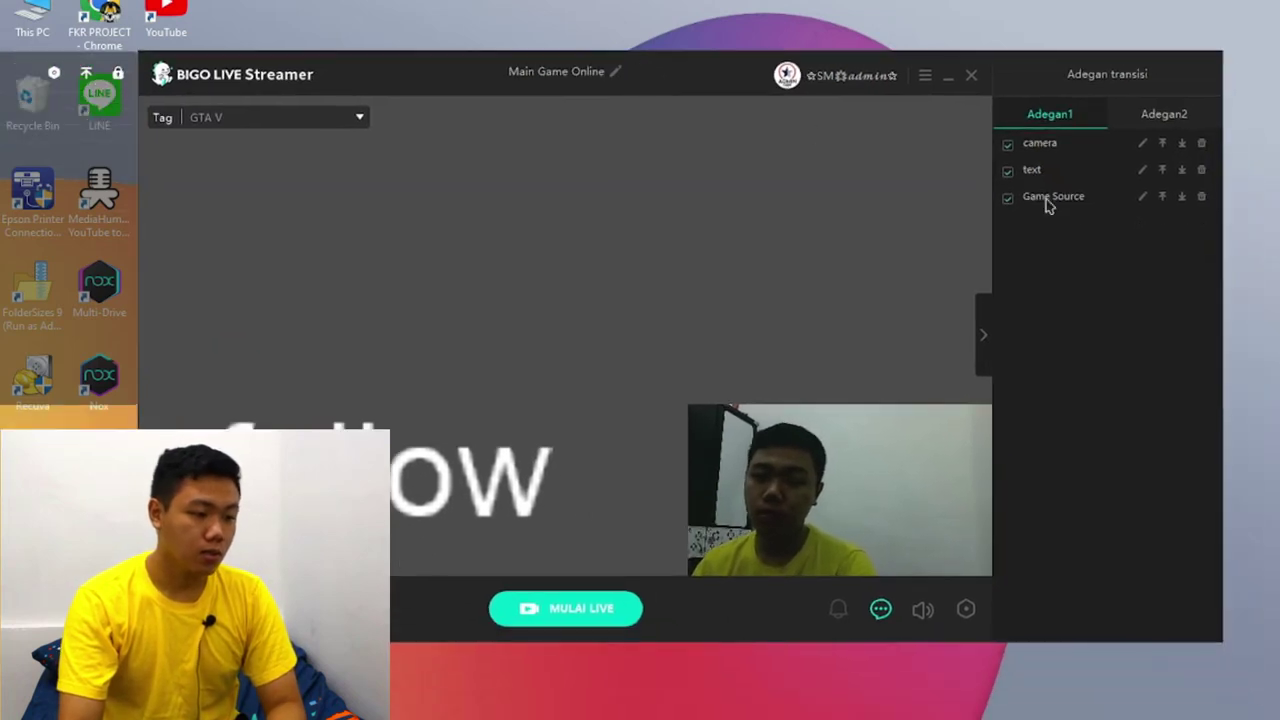
left_click(1202, 144)
left_click(1202, 144)
left_click(1202, 144)
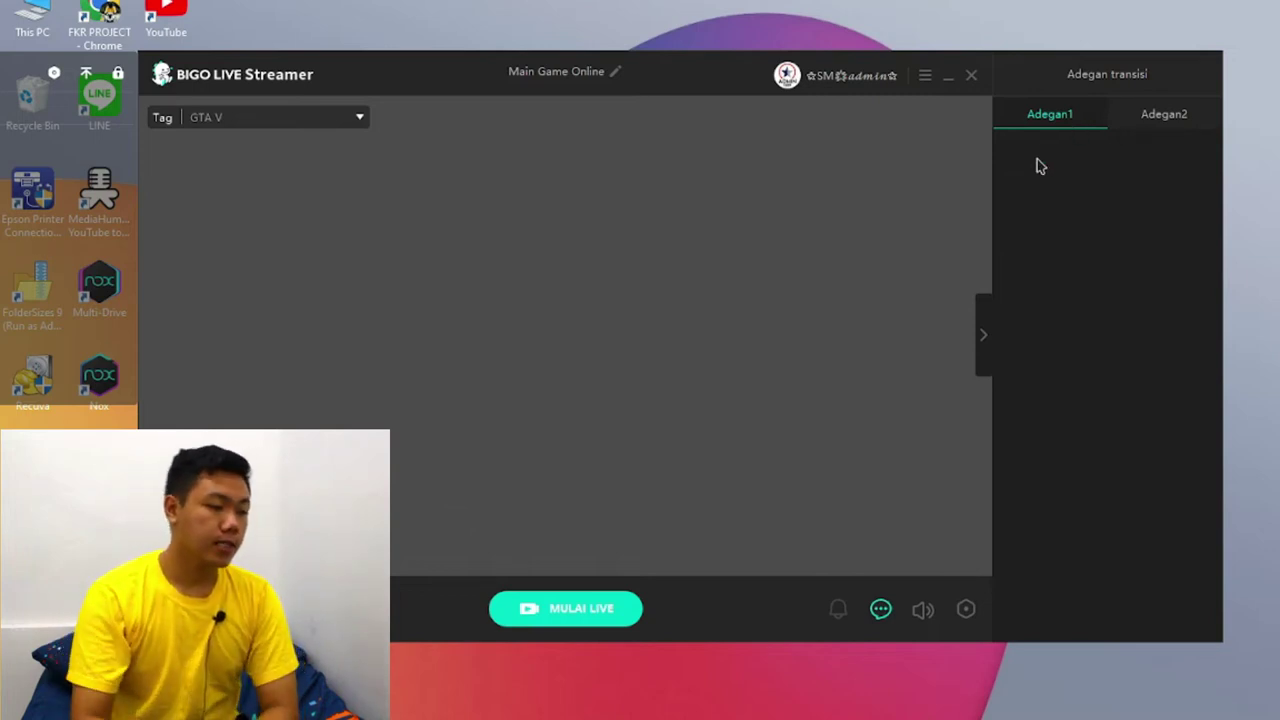
Place the chat window over the preview to inspect it, hide it, and move the streamer window back into full view.
left_click_drag(457, 63, 621, 90)
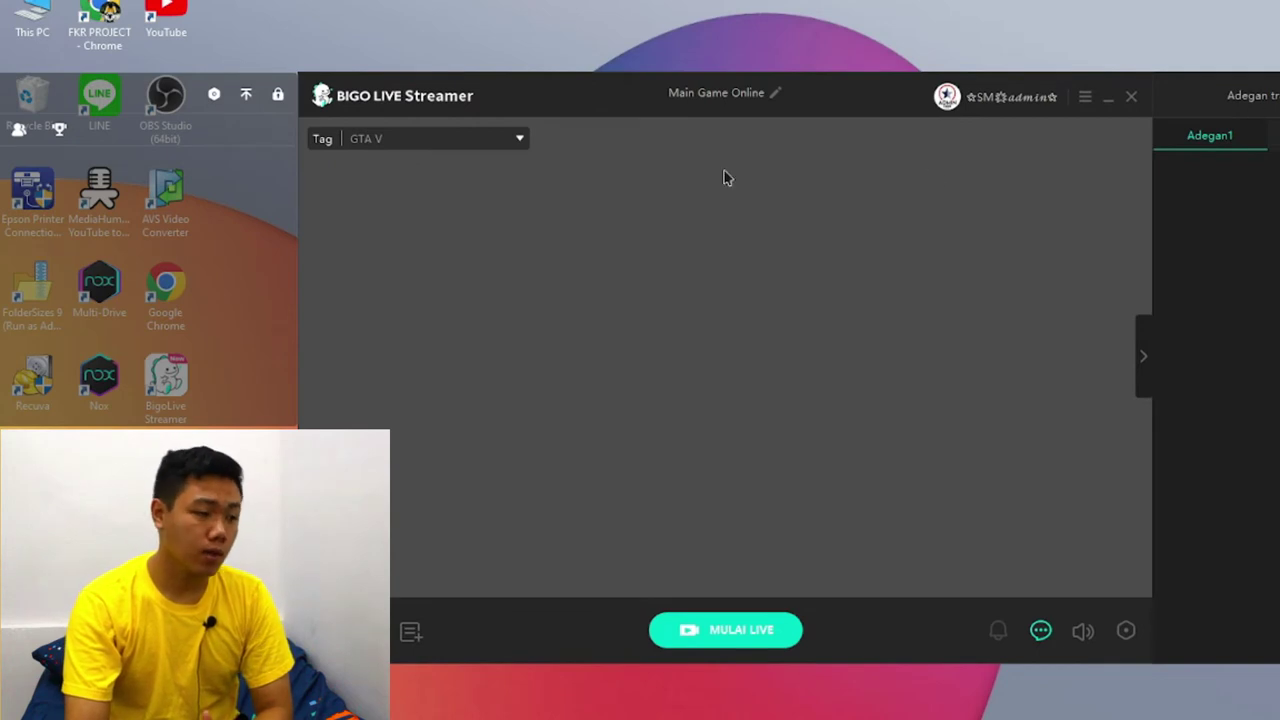
left_click_drag(616, 96, 866, 122)
left_click_drag(342, 112, 652, 151)
left_click_drag(916, 120, 774, 263)
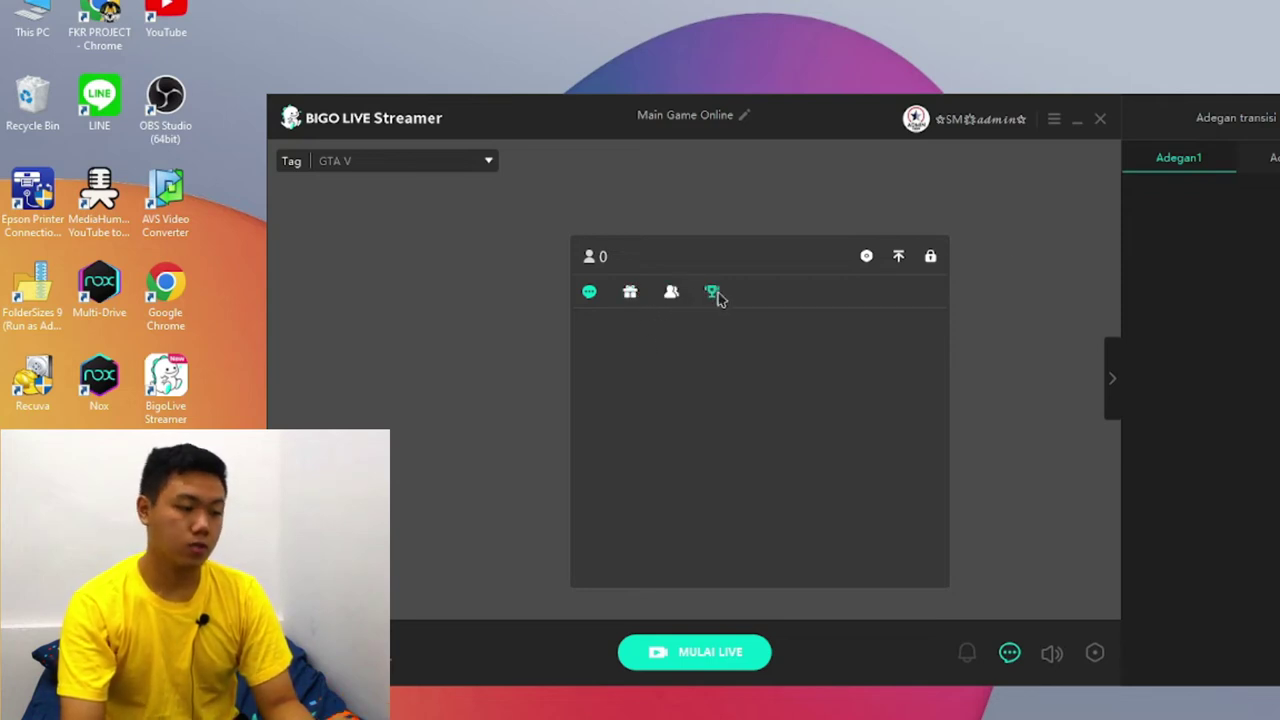
left_click(1011, 655)
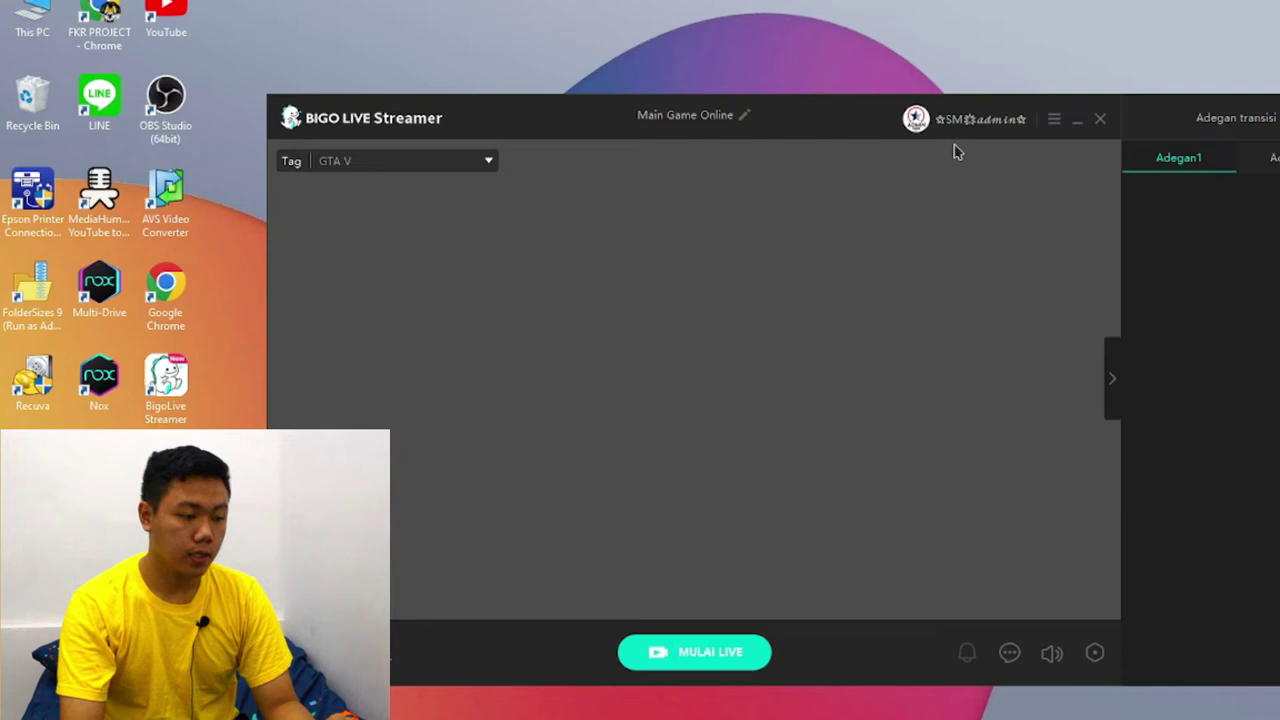
left_click_drag(763, 126, 630, 63)
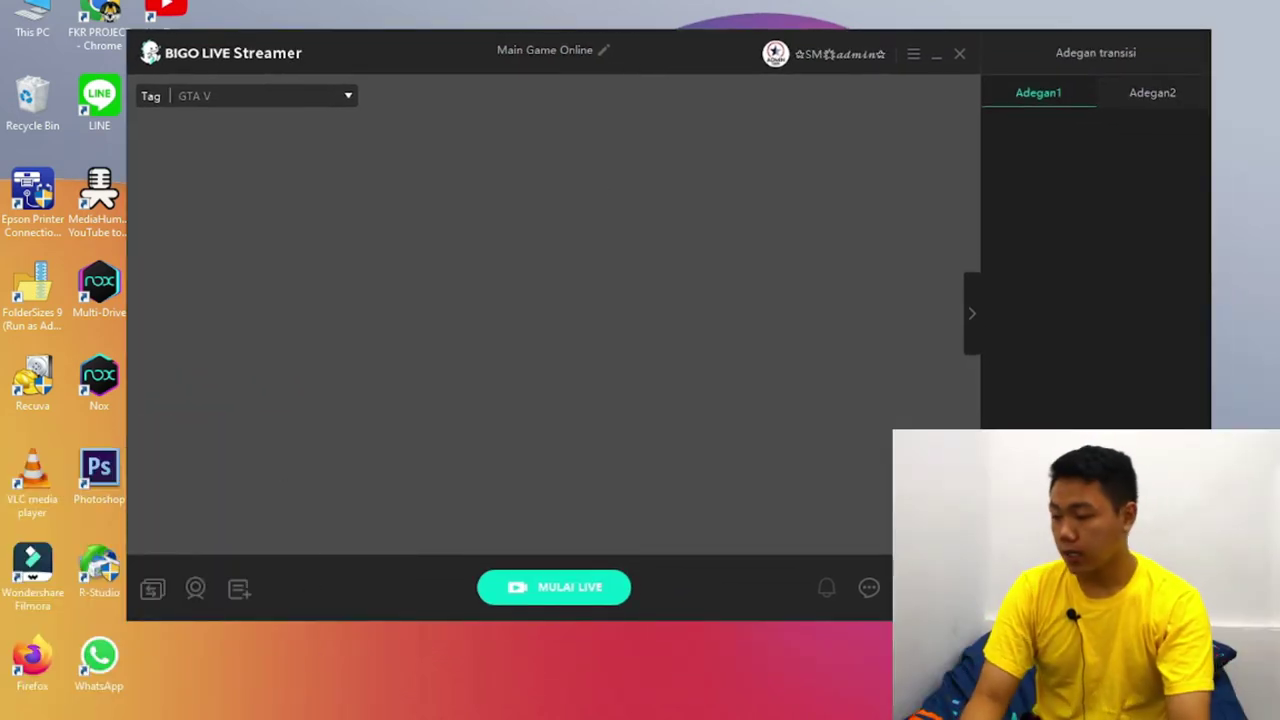
Add a screen capture source (Tangkapan layar) of the primary Monitor 1 at 1440x900 to Adegan1.
left_click(152, 588)
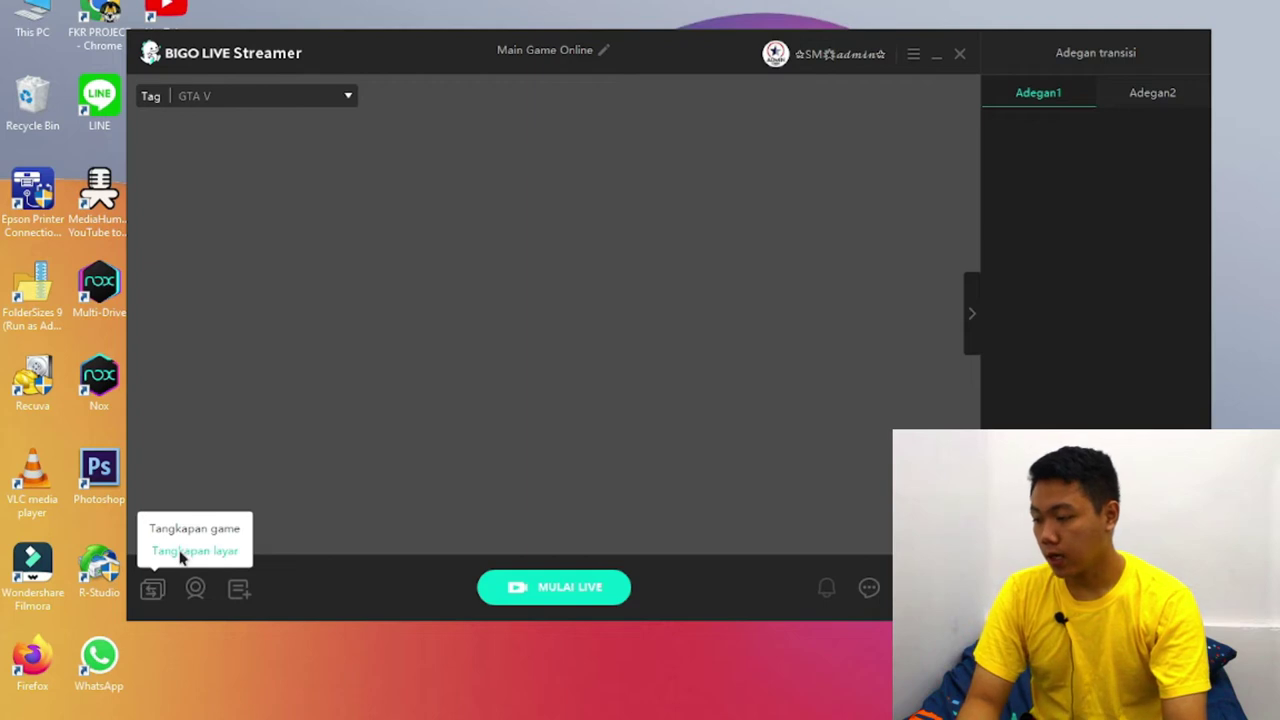
left_click(182, 554)
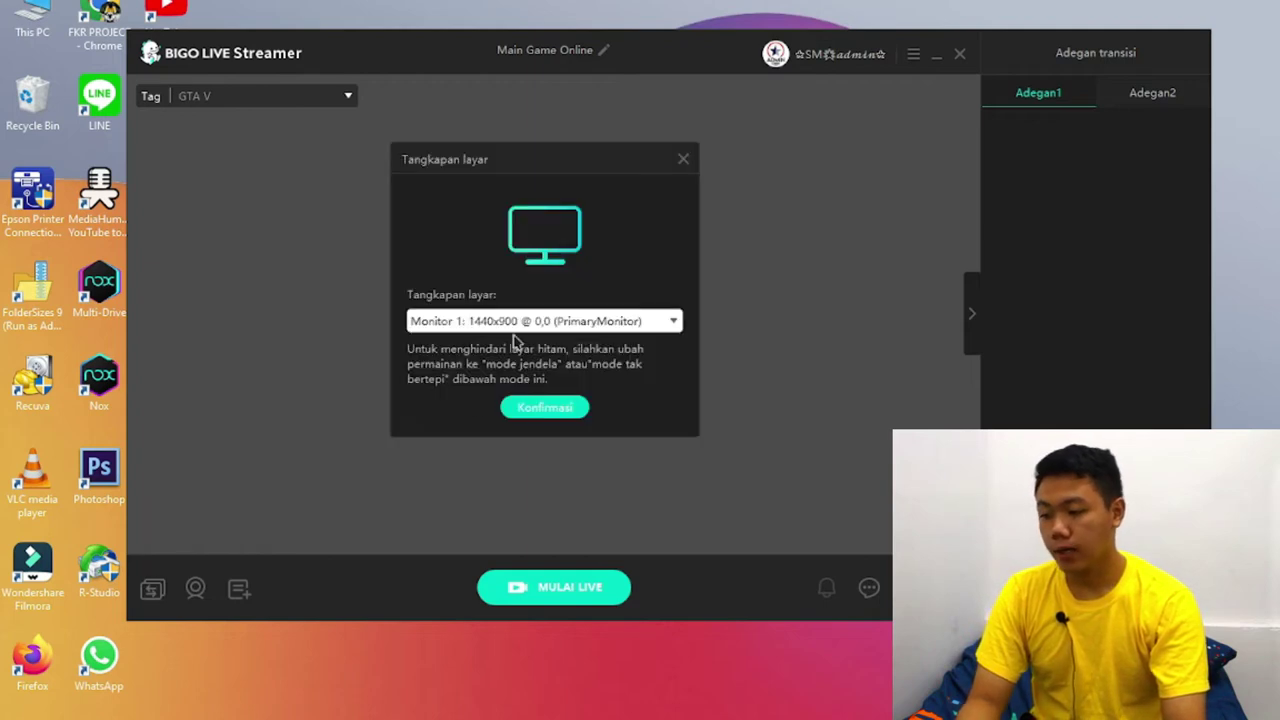
left_click(544, 408)
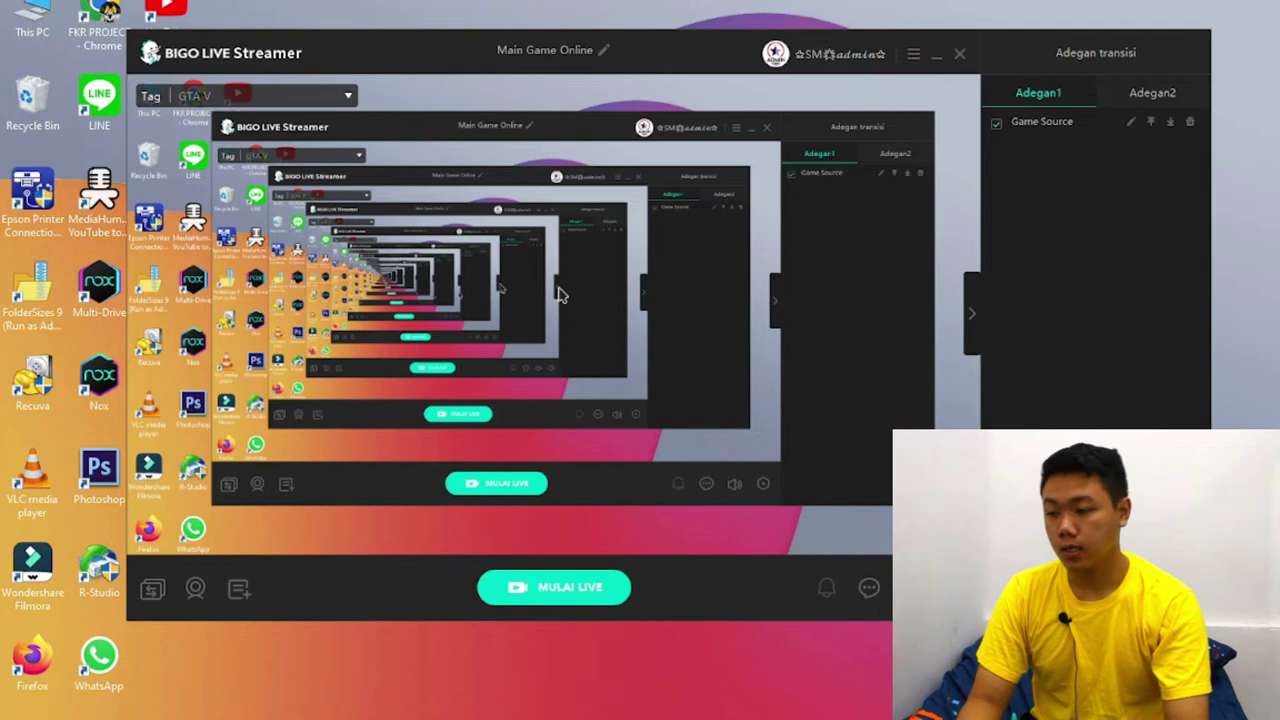
Add the Integrated Camera to Adegan1 at 1280x720 with a 16:9 size.
left_click(195, 592)
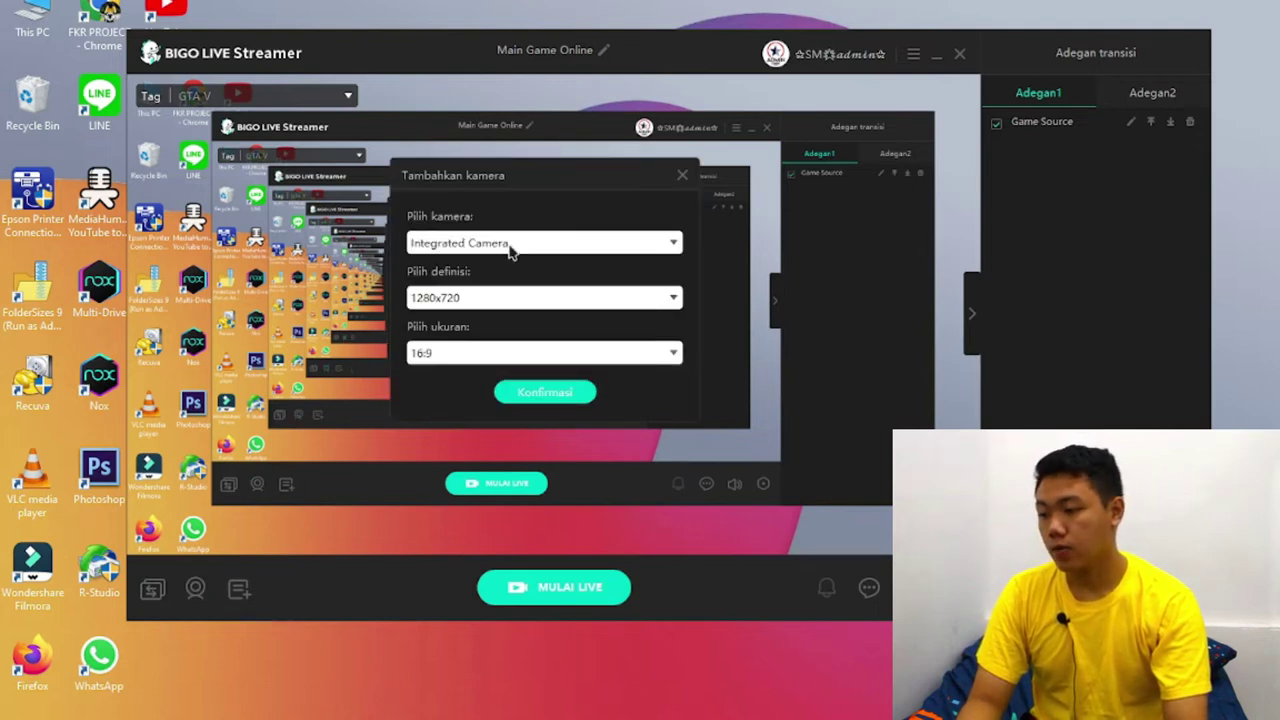
left_click(510, 246)
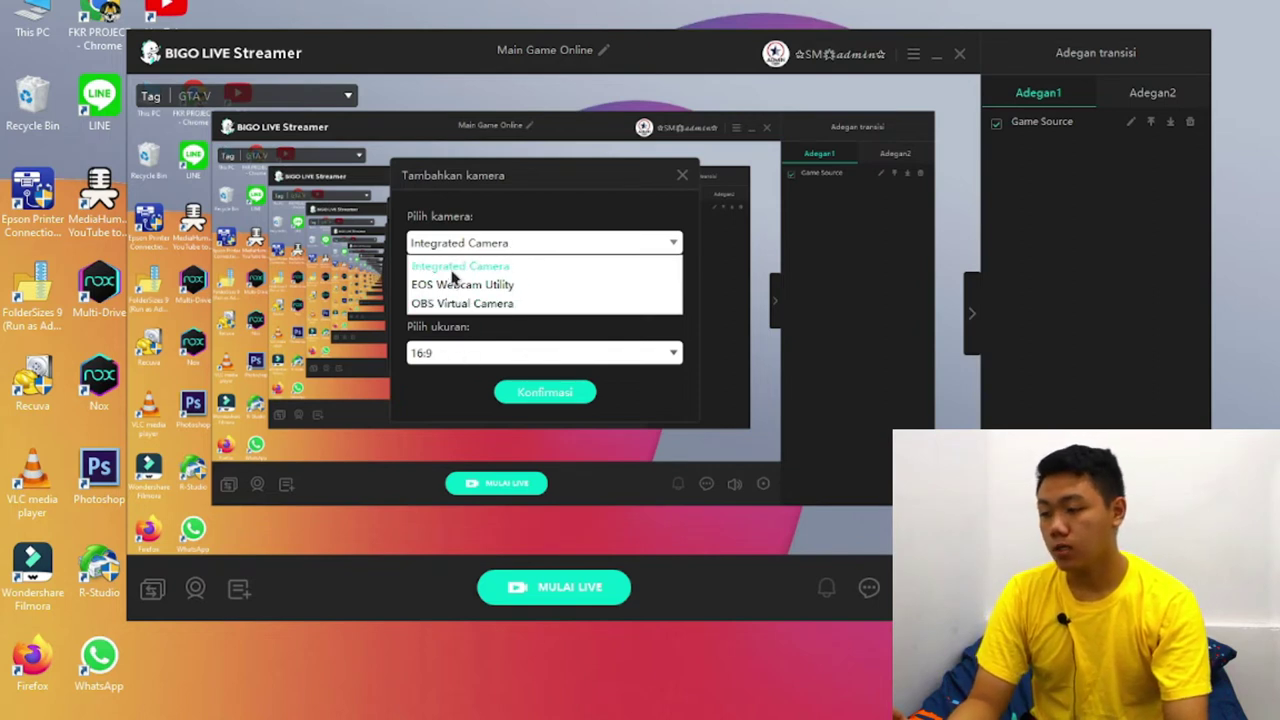
left_click(553, 393)
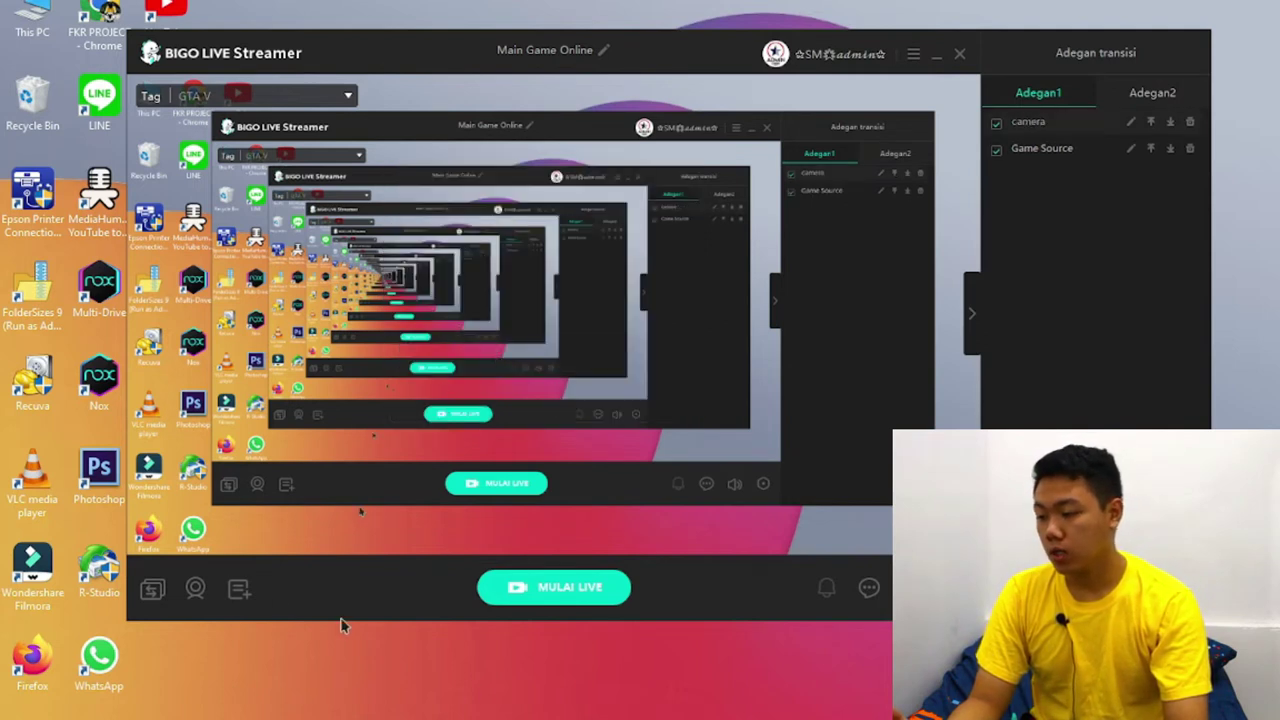
Add a text source reading "folo" to Adegan1.
left_click(239, 589)
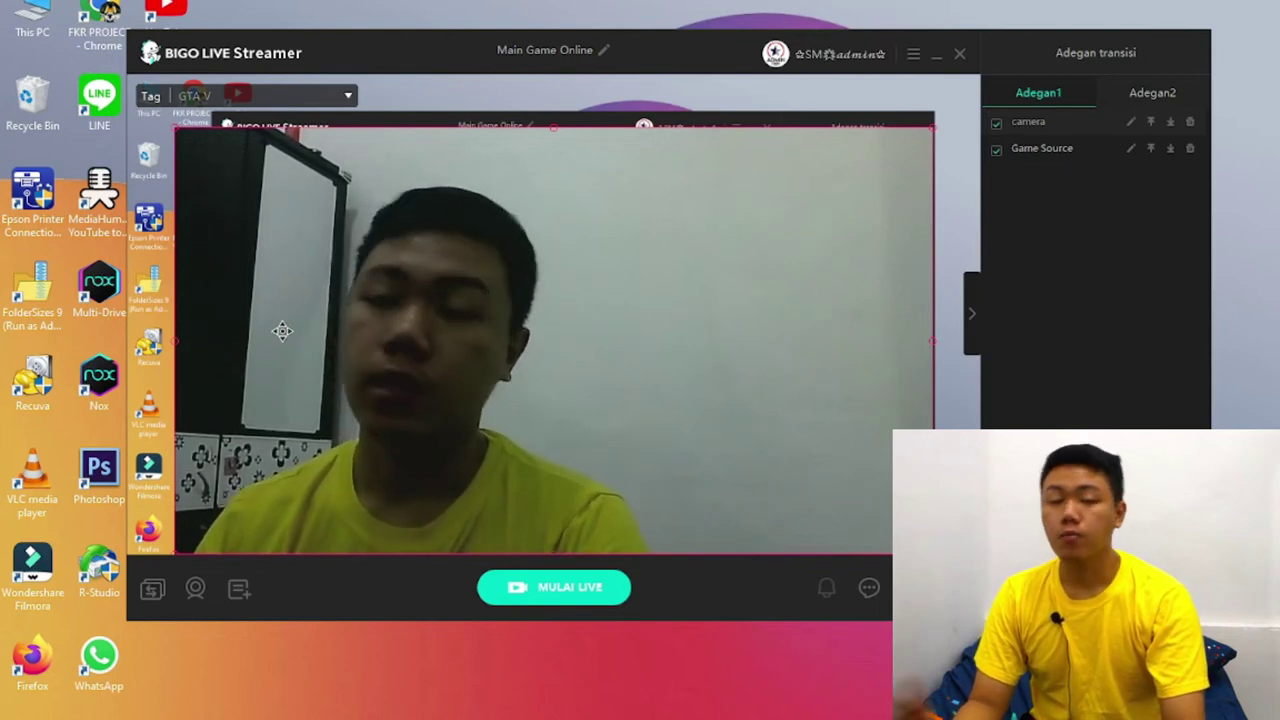
left_click(239, 591)
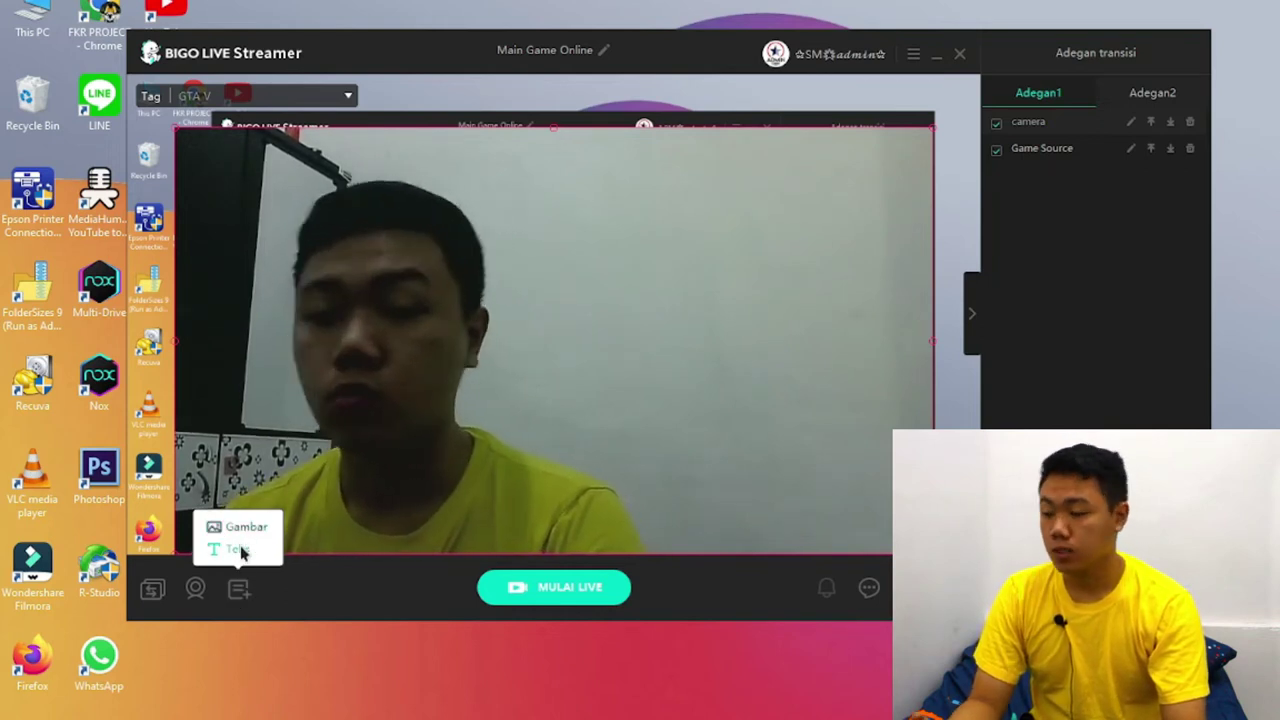
left_click(238, 550)
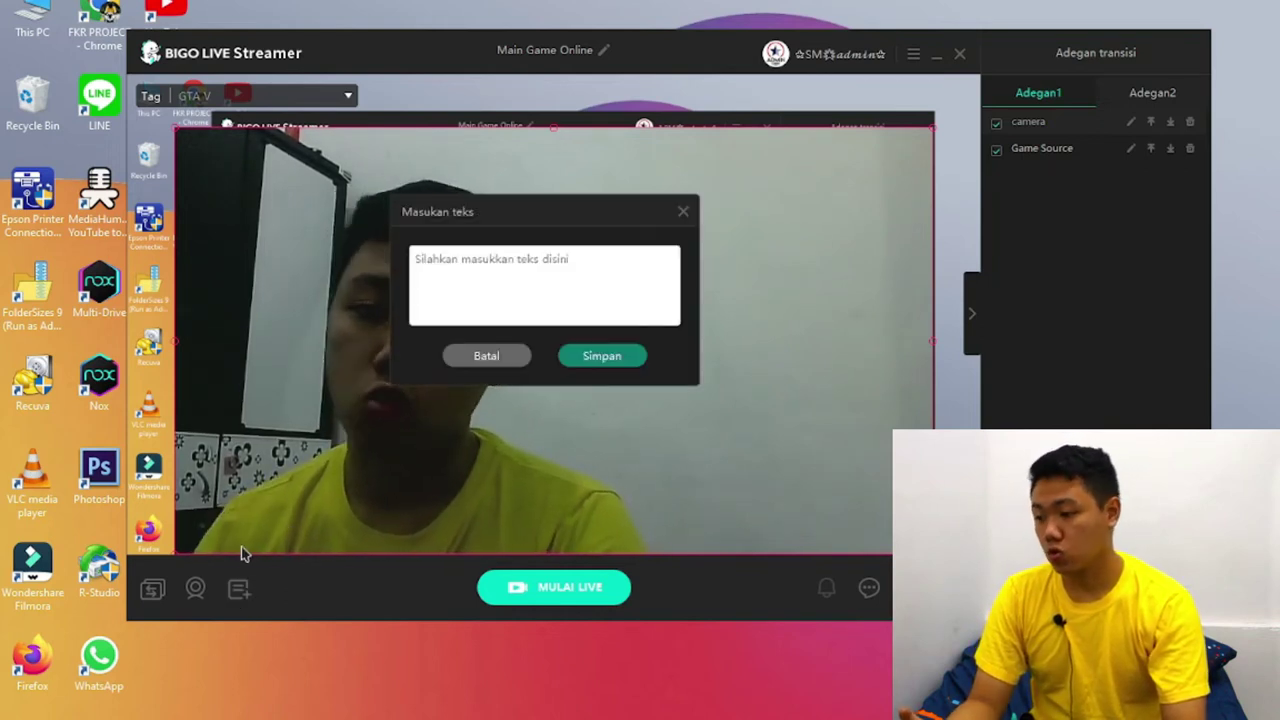
left_click(524, 287)
type("f")
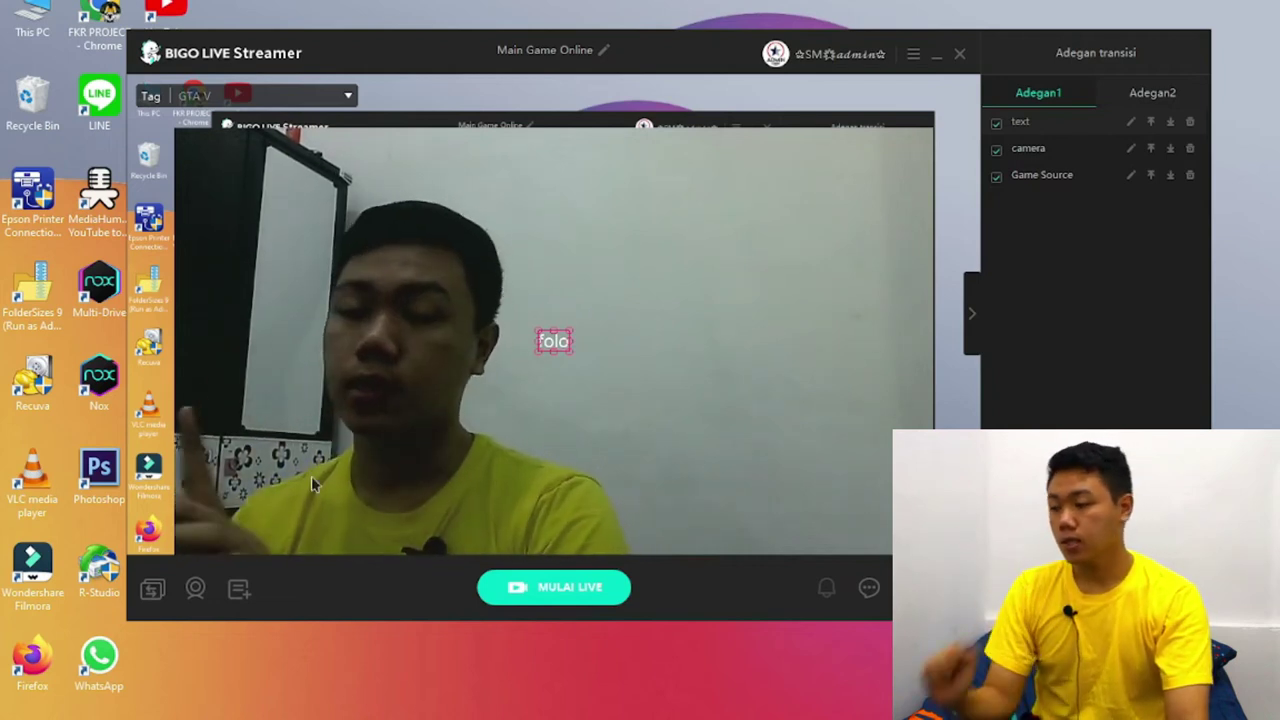
Shrink the camera image towards its lower-right corner, shift the screen capture downward, and select the "folo" text.
left_click(189, 148)
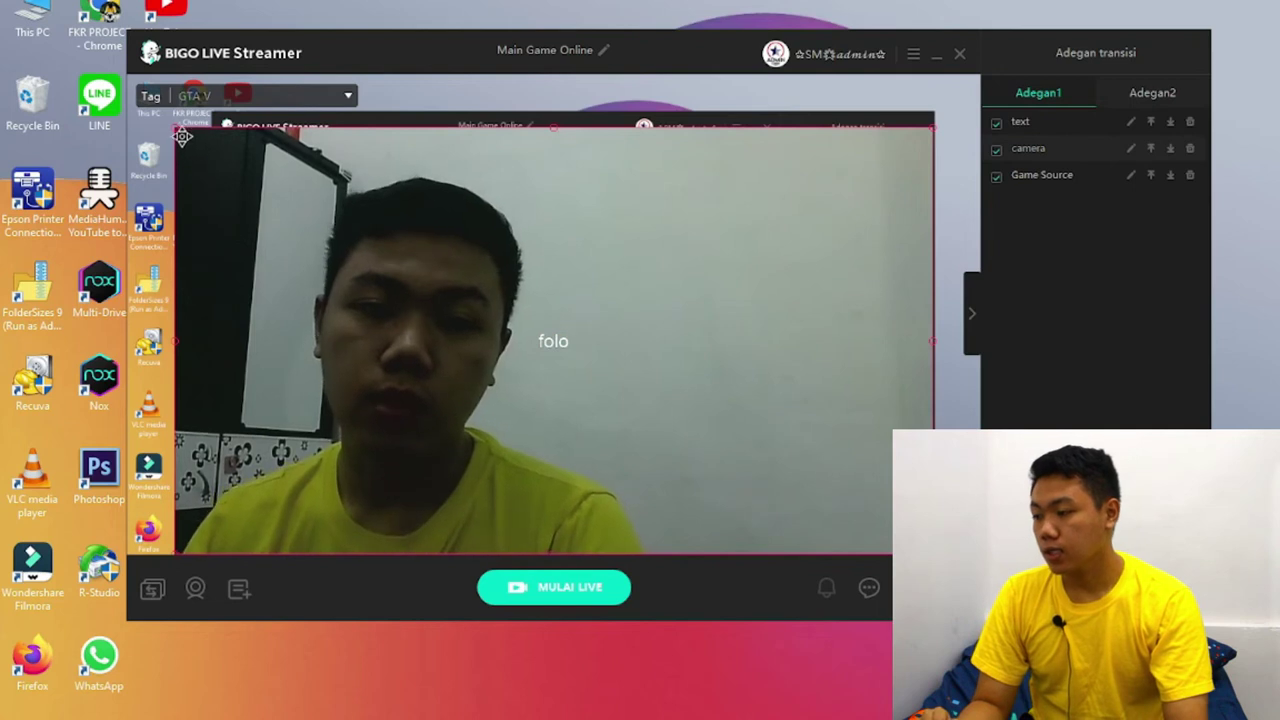
left_click_drag(189, 148, 310, 215)
left_click_drag(245, 135, 122, 214)
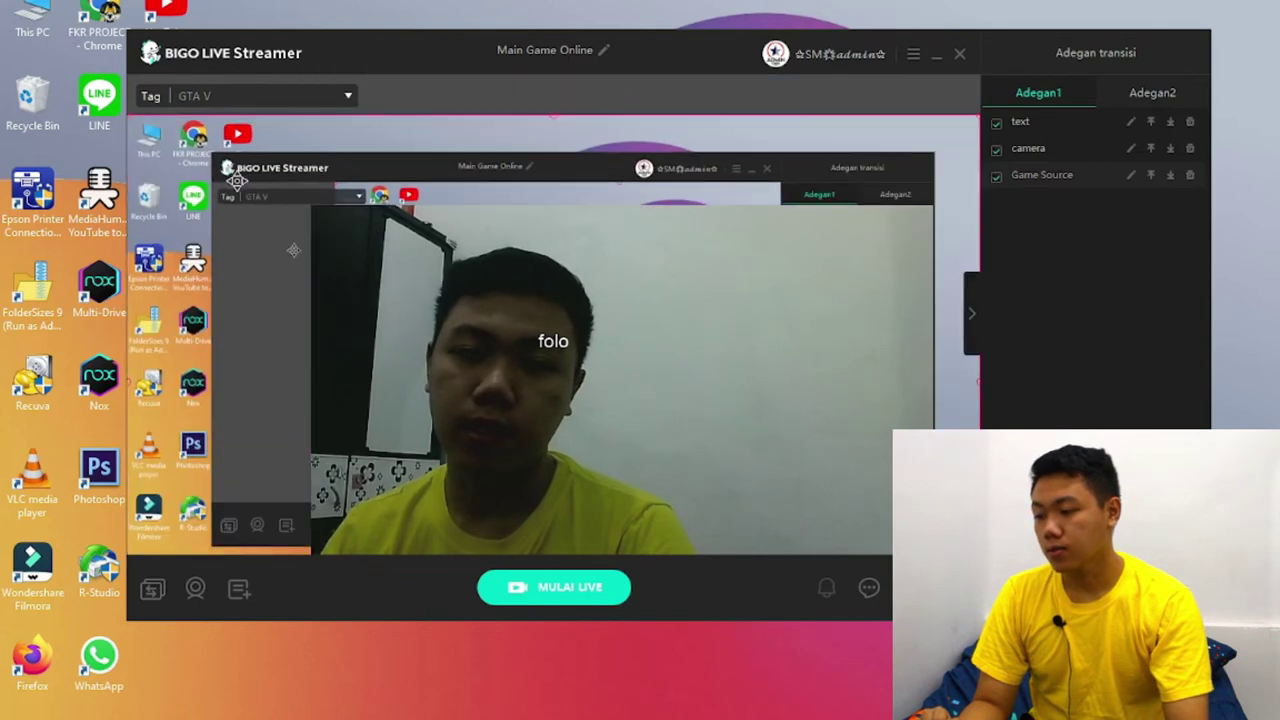
left_click(540, 344)
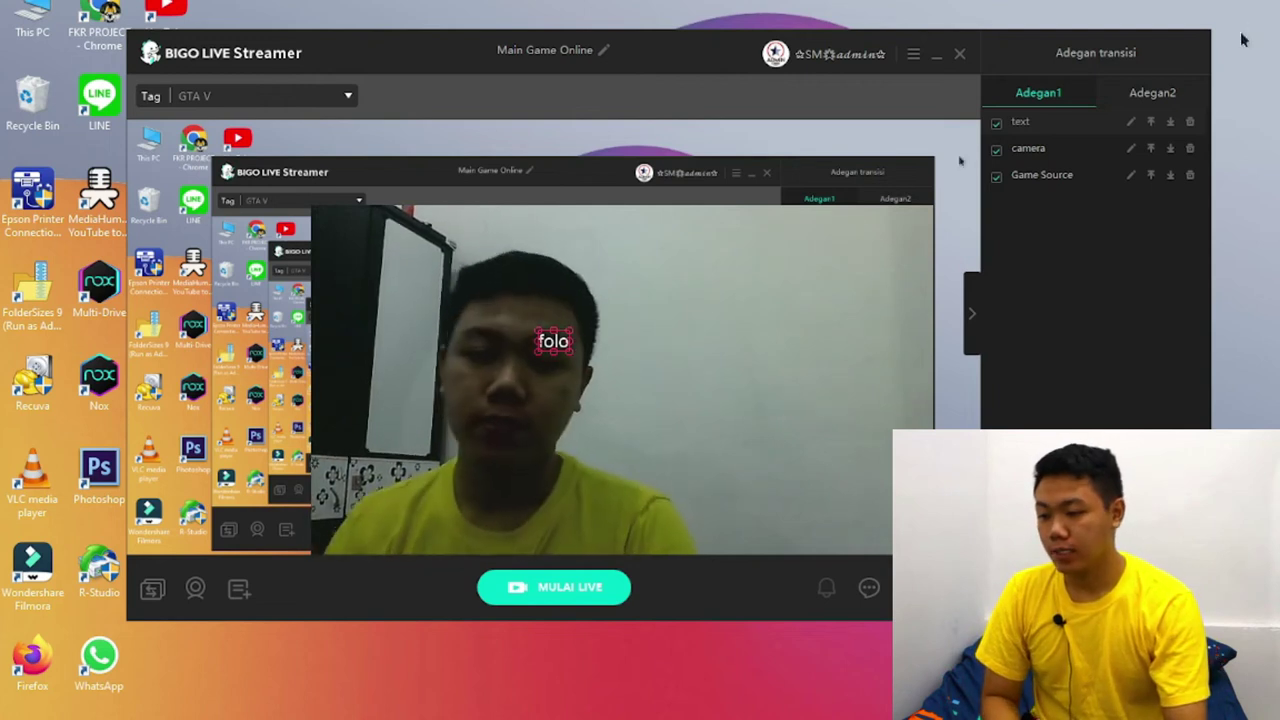
Delete the newly added text, camera and Game Source entries from Adegan1.
left_click(1190, 122)
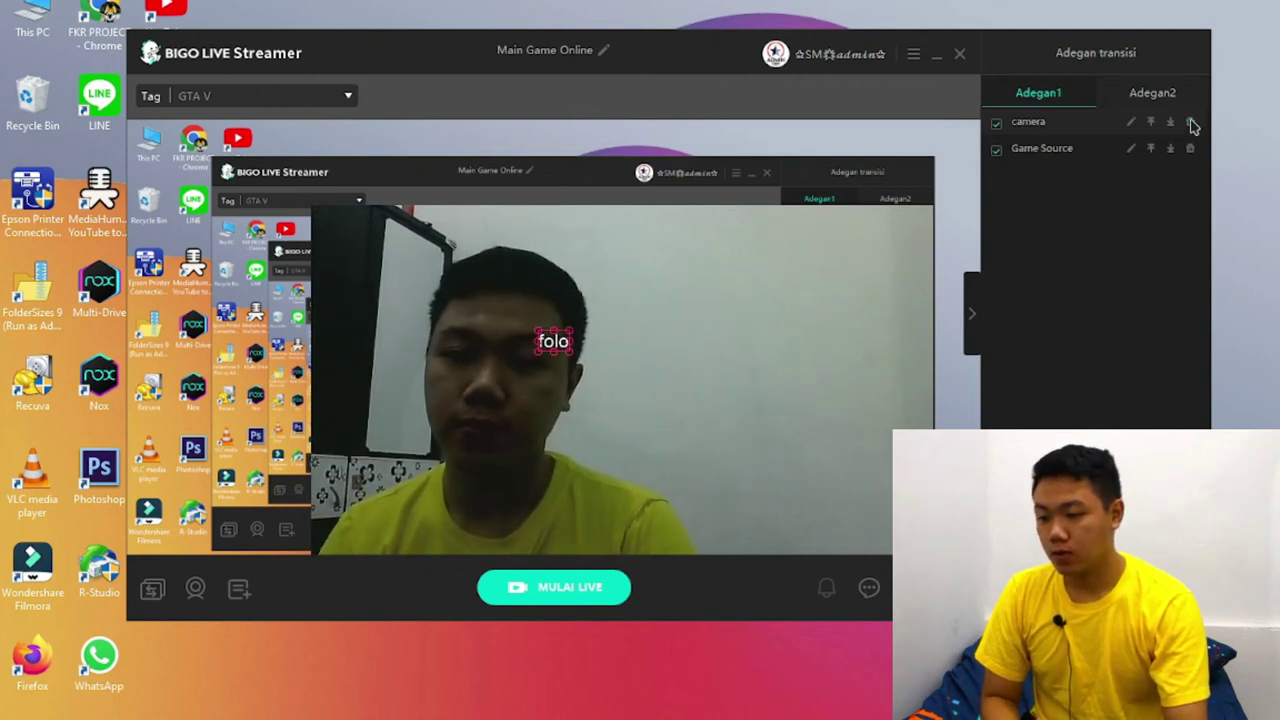
left_click(1190, 122)
left_click(1190, 122)
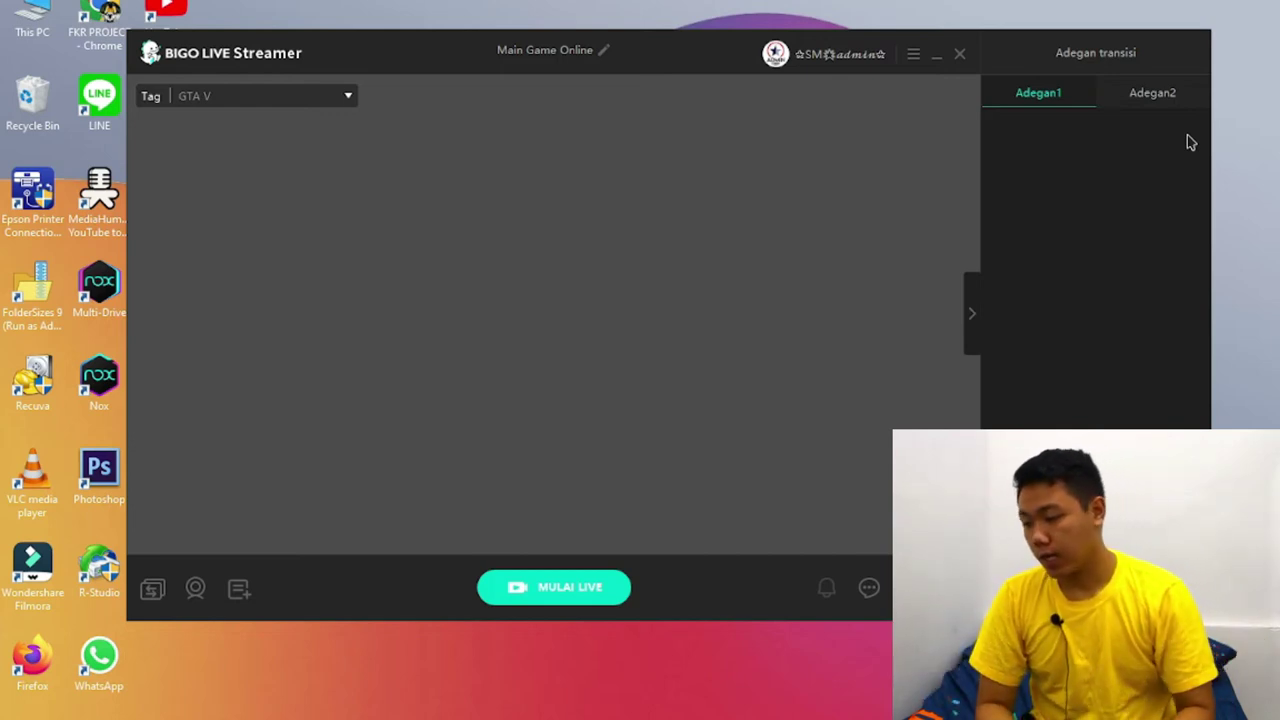
Switch to Chrome and bring up the rom1v/sndcpy GitHub repository.
mouse_move(188, 695)
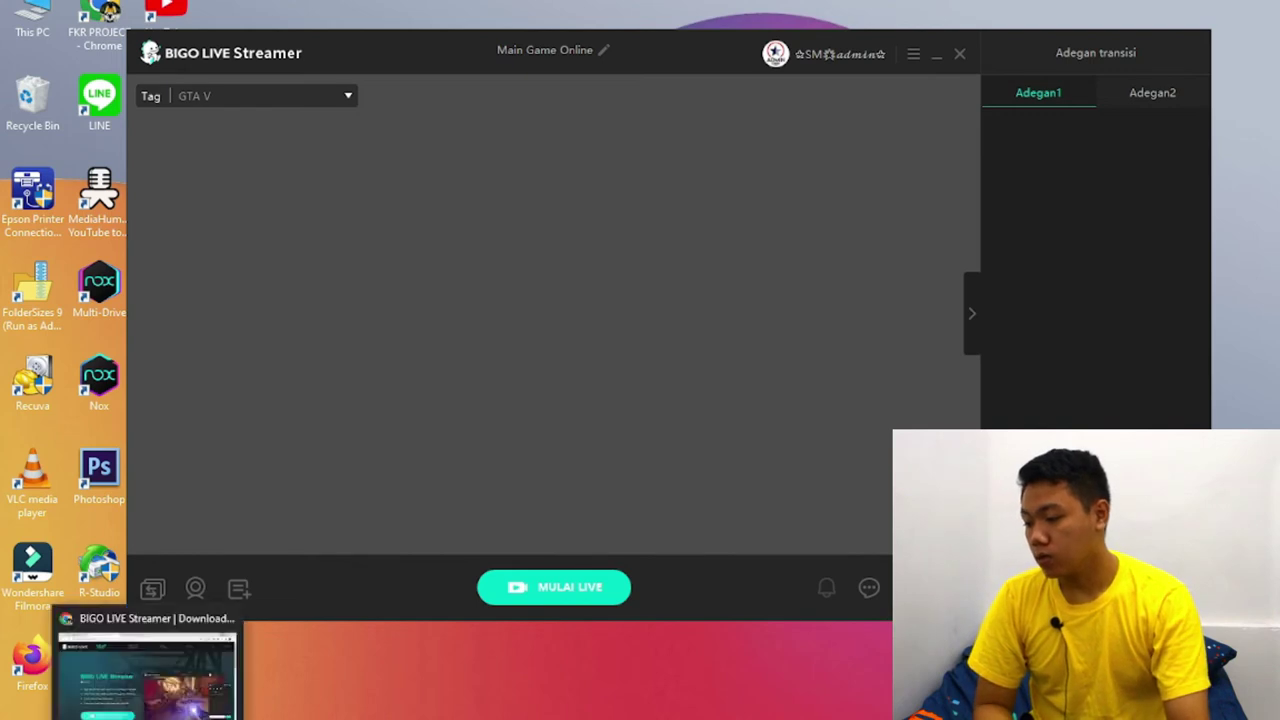
left_click(188, 695)
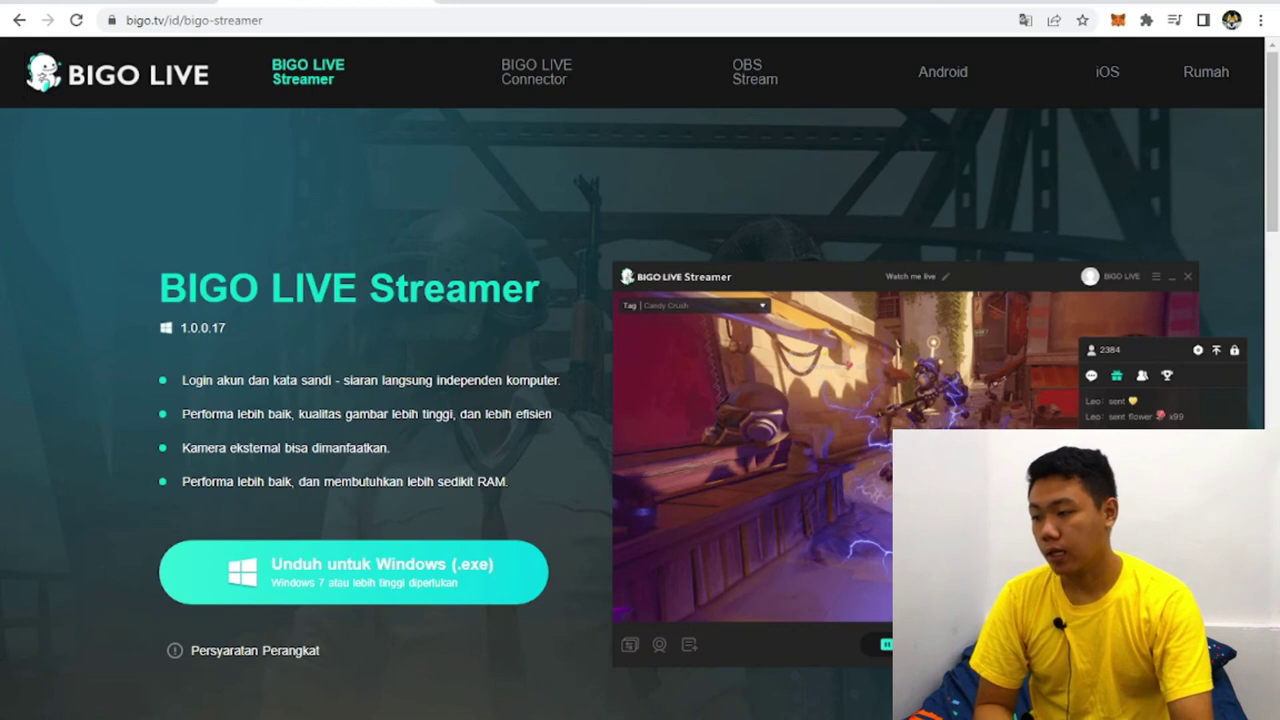
left_click(430, 6)
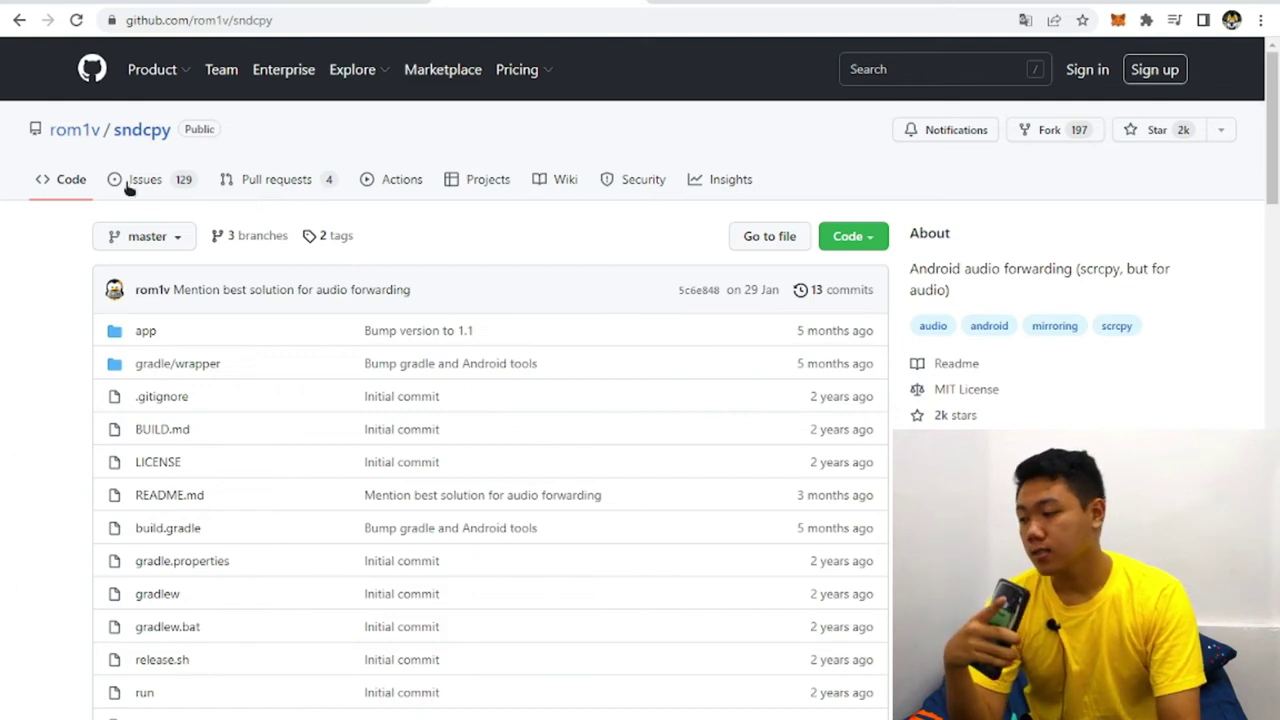
Examine the sndcpy repository's file list and README on Android audio forwarding.
scroll(794, 294, "down", 1)
scroll(797, 291, "up", 1)
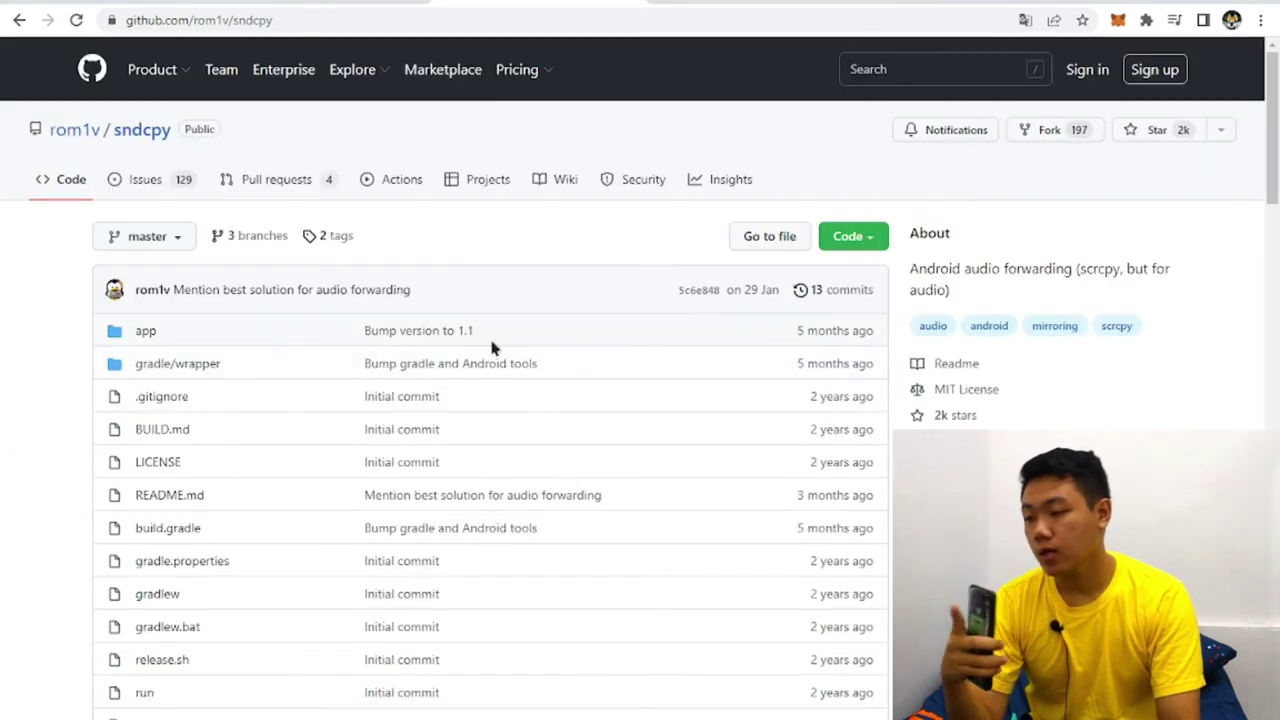
scroll(410, 343, "down", 5)
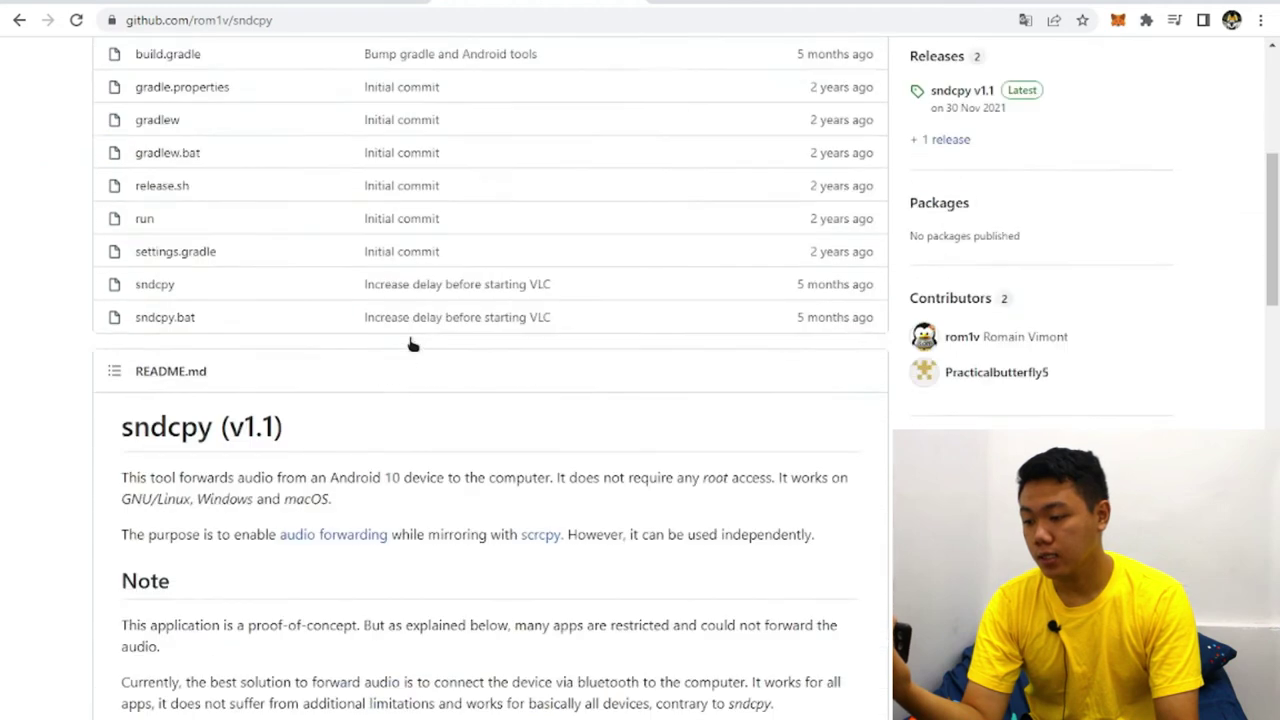
scroll(410, 343, "up", 5)
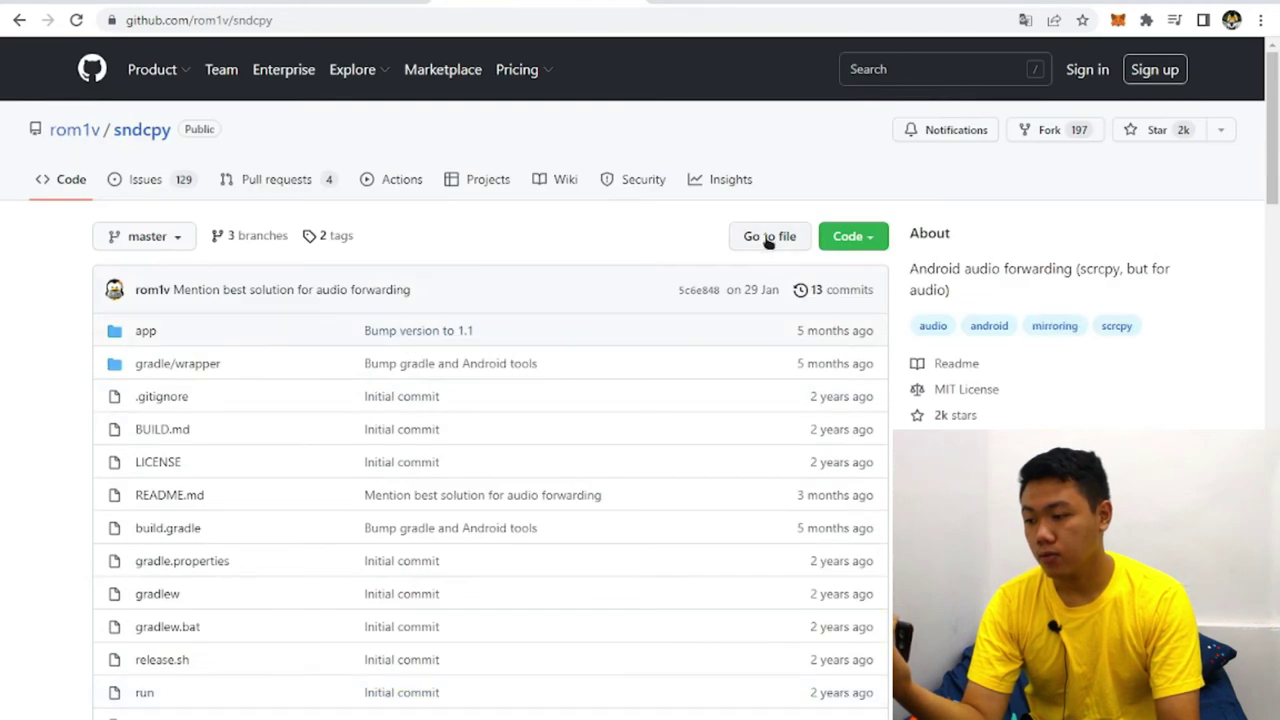
scroll(768, 300, "down", 3)
scroll(770, 328, "down", 13)
scroll(770, 335, "up", 4)
scroll(767, 327, "up", 15)
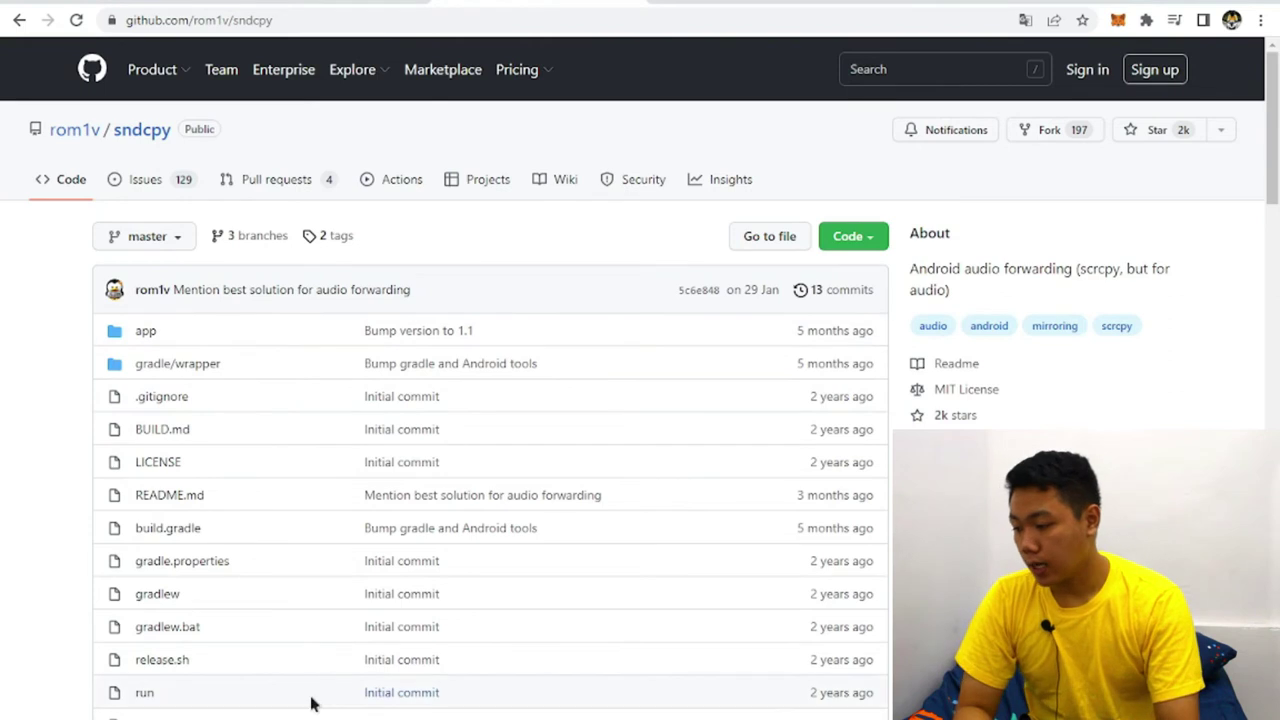
Check the sndcpy repository's file finder, return to its code page and show the clone and download options.
left_click(749, 242)
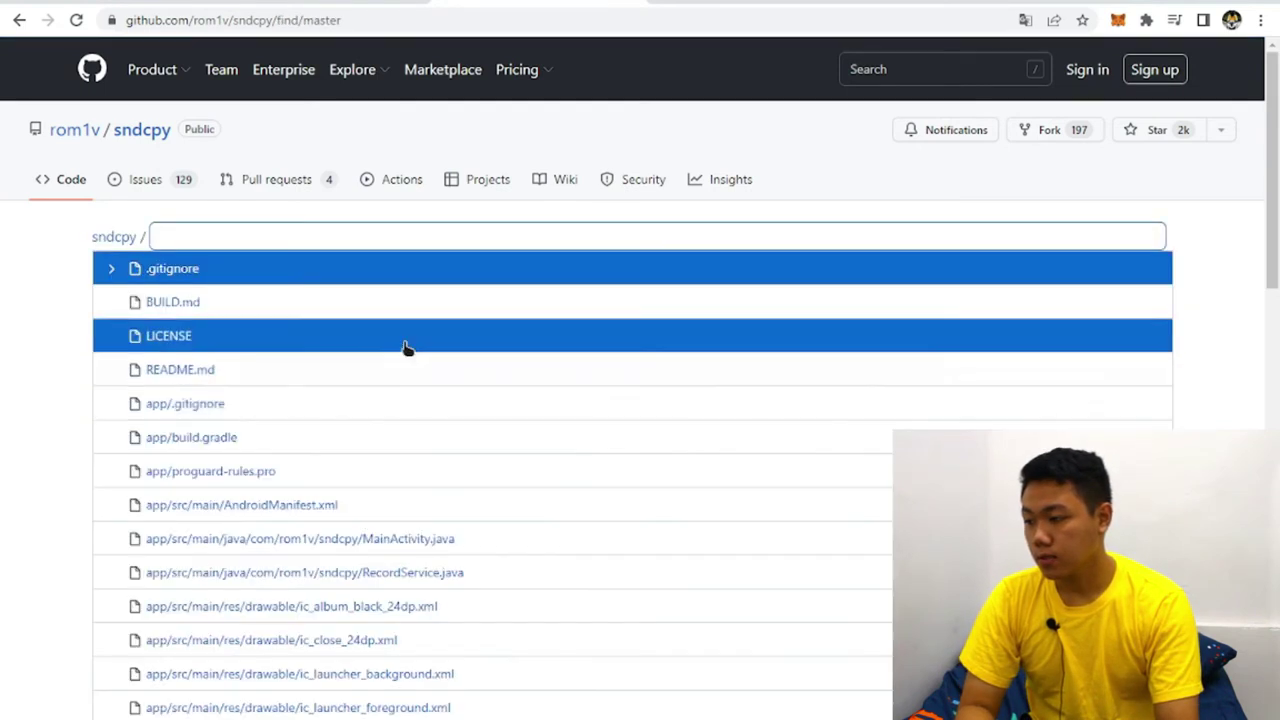
left_click(50, 176)
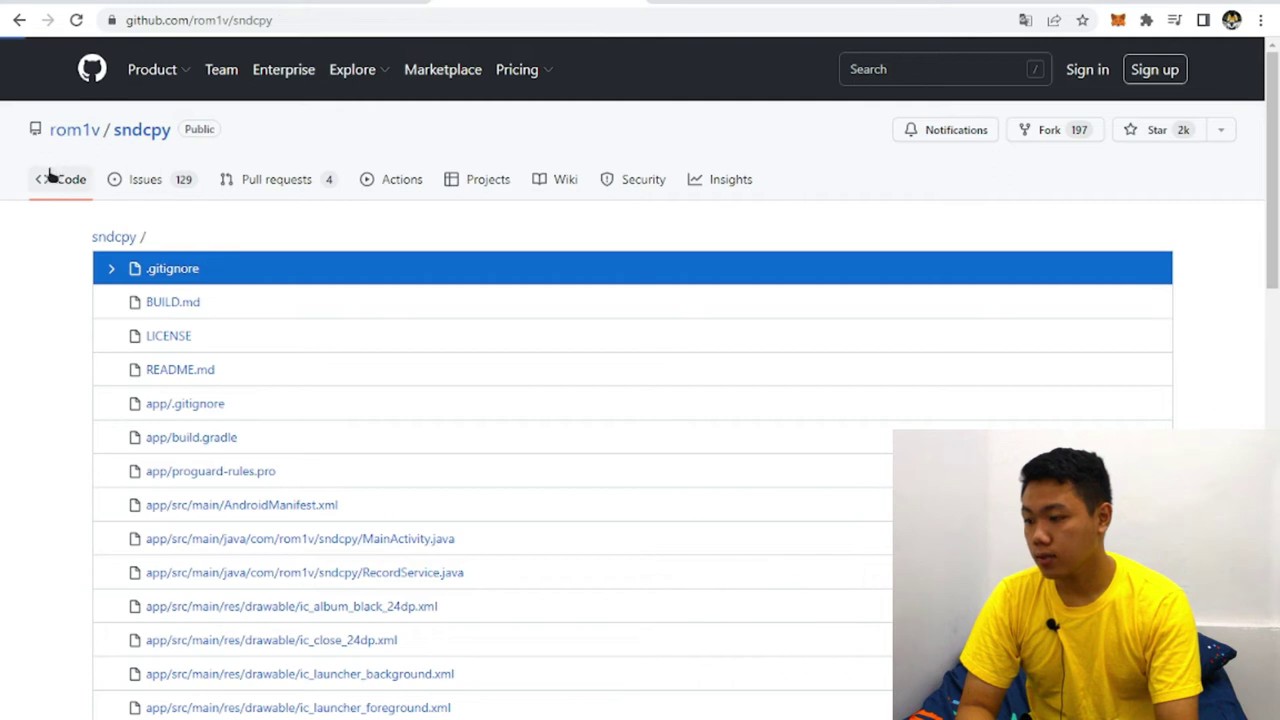
left_click(848, 236)
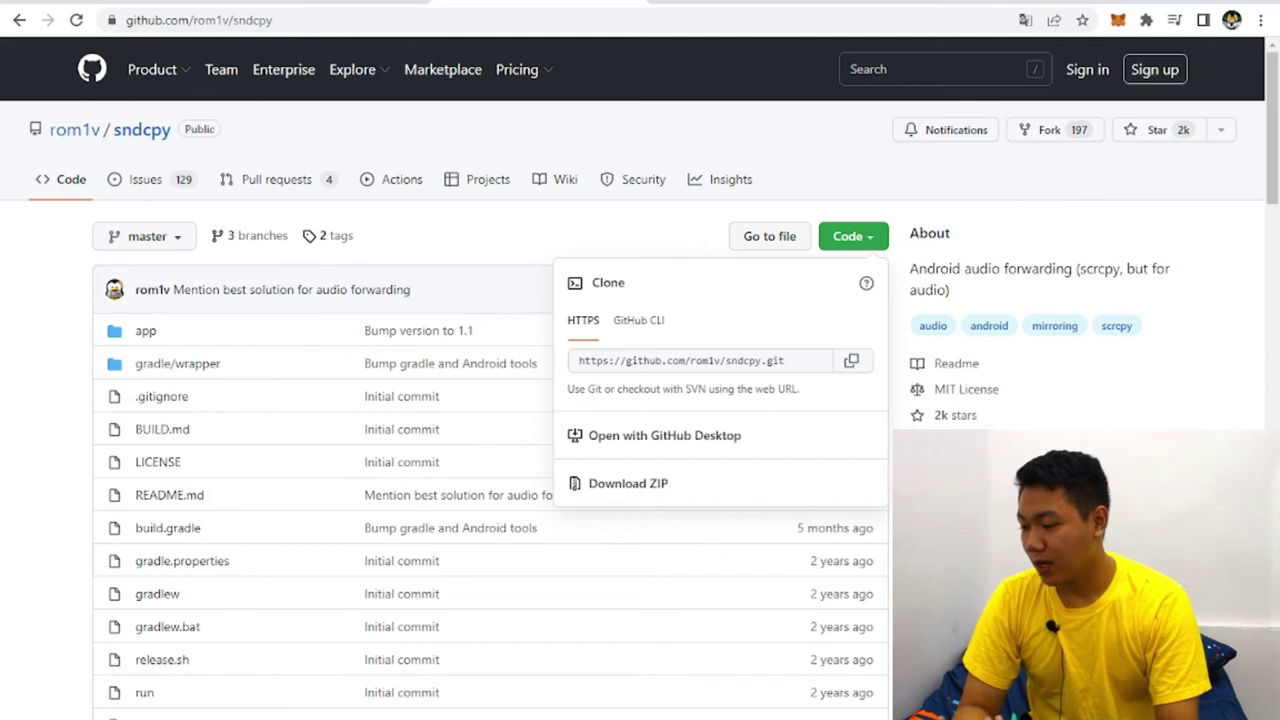
Switch to the scrcpy-win64 folder in File Explorer and launch scrcpy to mirror the phone, with its console window minimized.
left_click(78, 665)
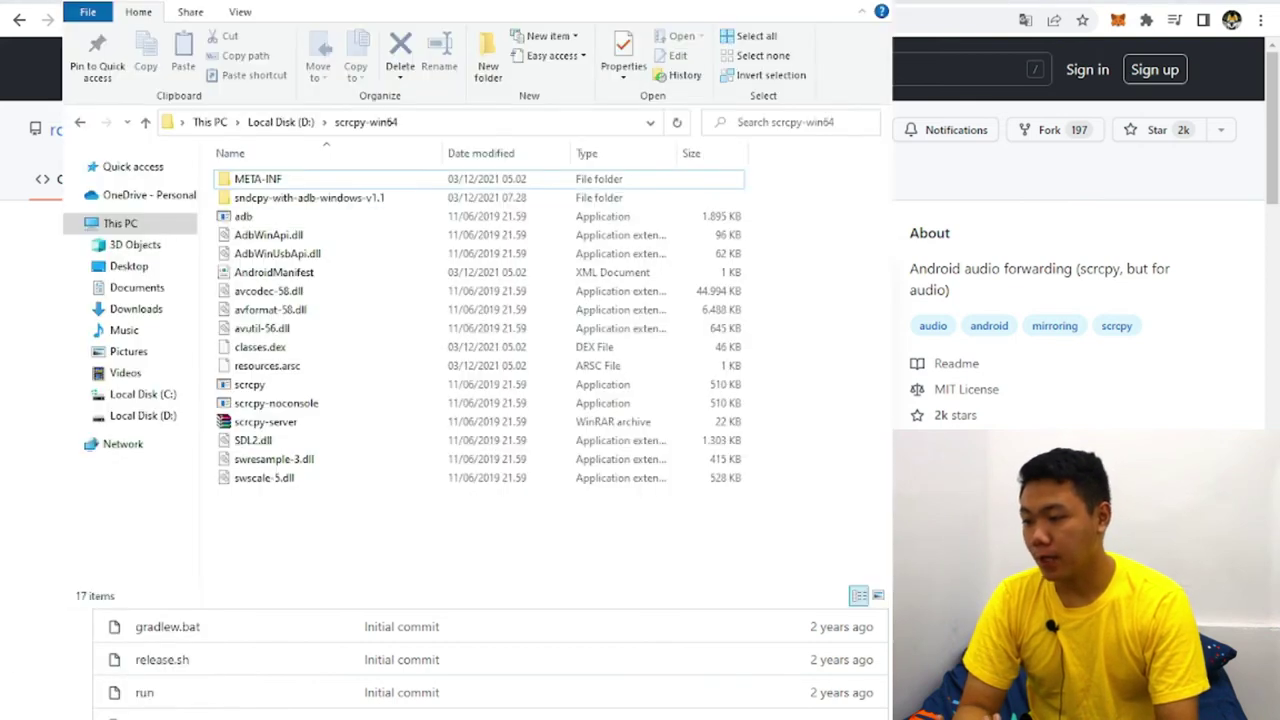
key("super+Up")
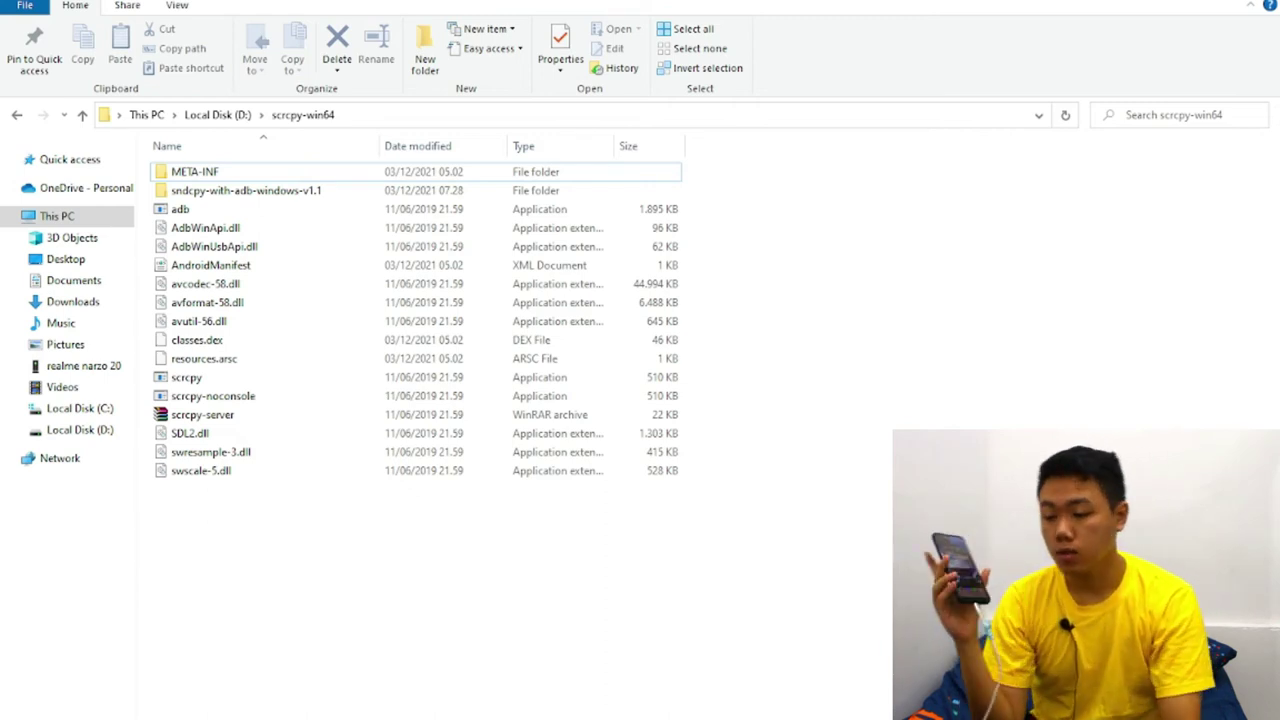
double_click(232, 384)
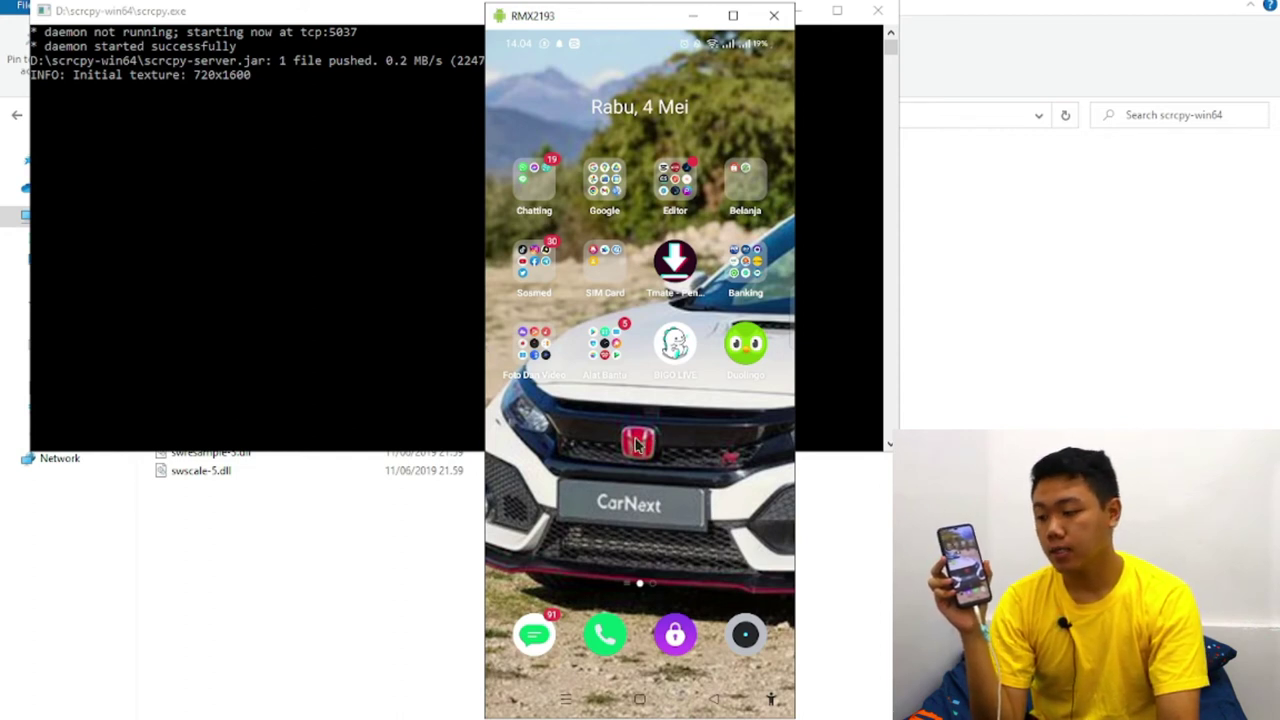
left_click(806, 12)
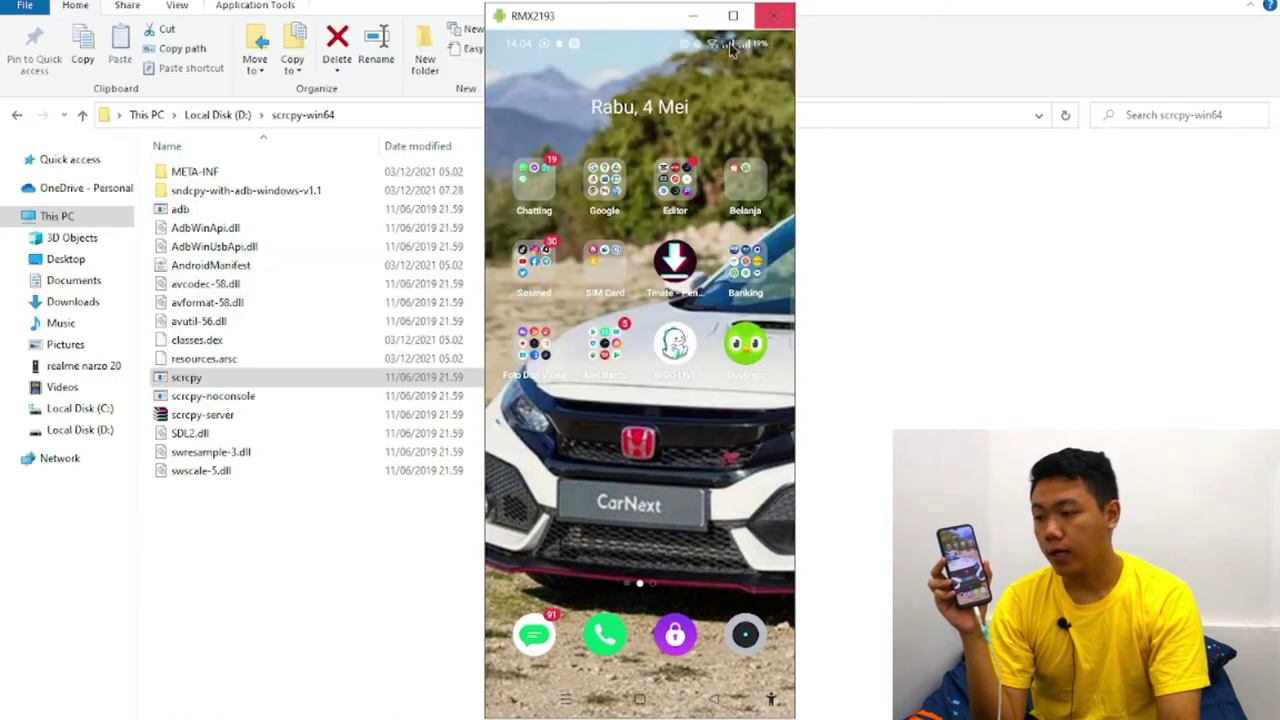
Inspect the contents of the sndcpy-with-adb-windows-v1.1 and META-INF folders inside scrcpy-win64.
left_click(410, 214)
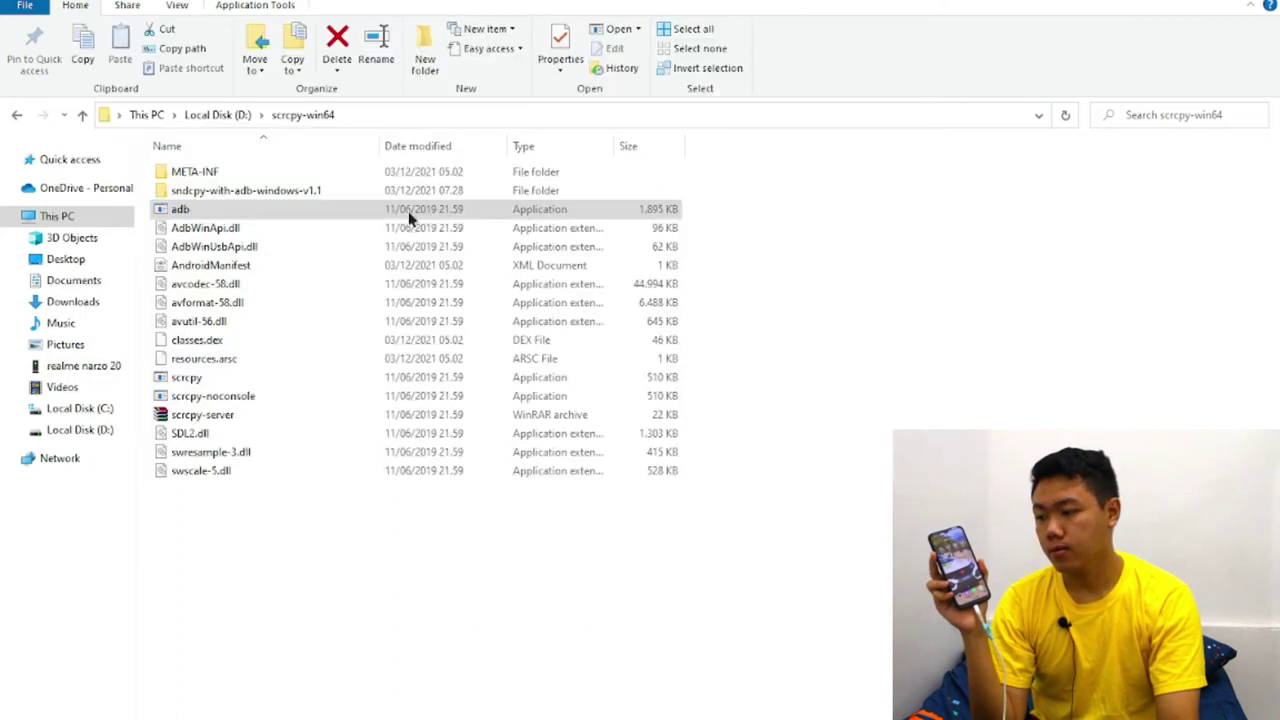
double_click(409, 192)
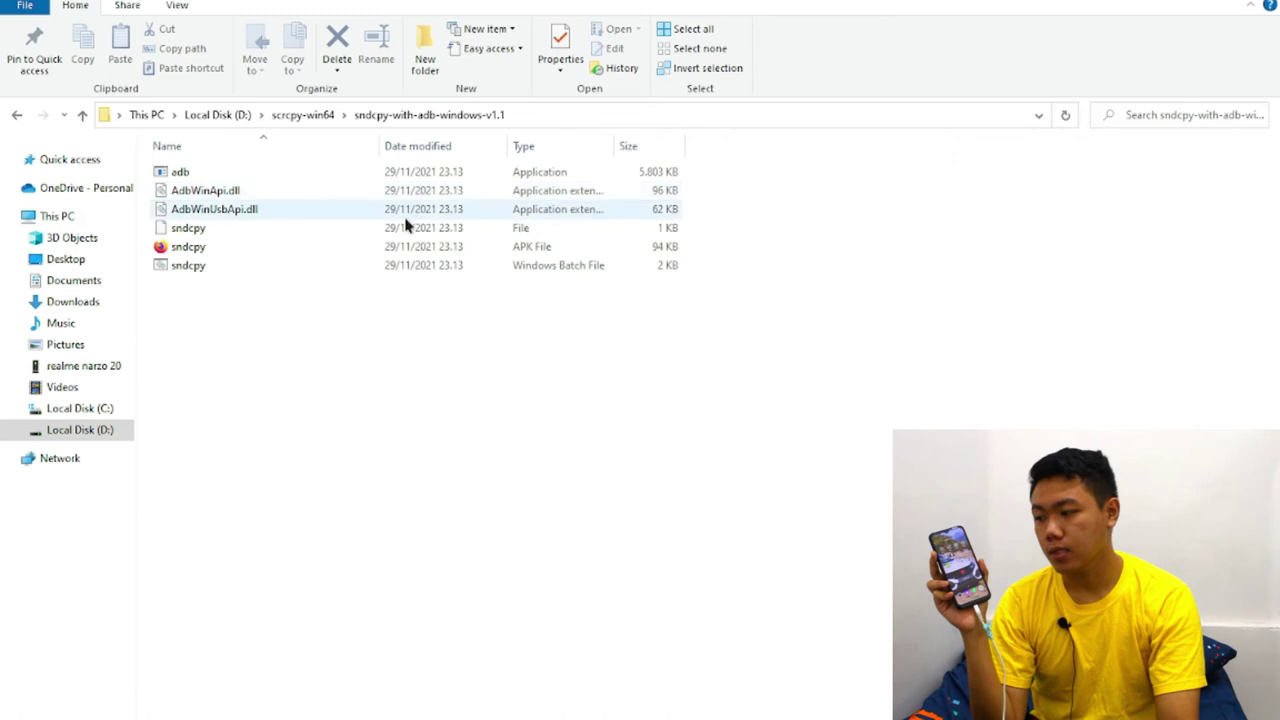
left_click(399, 175)
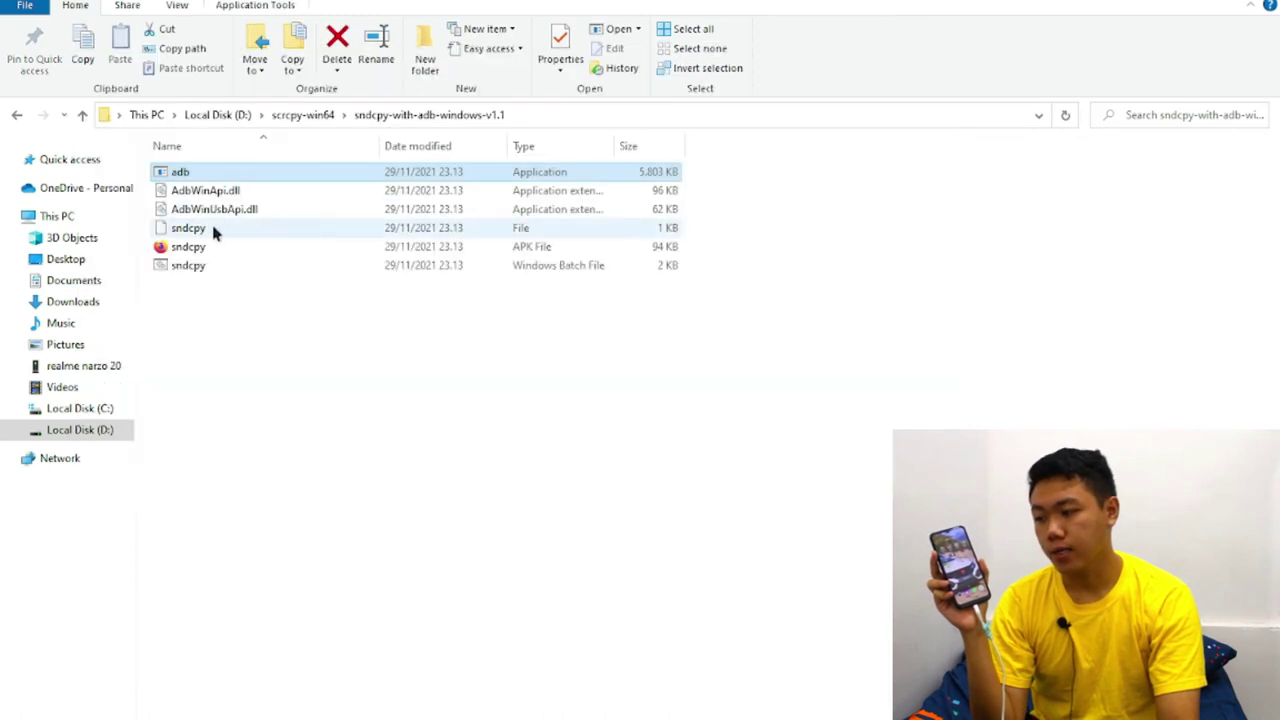
left_click(16, 116)
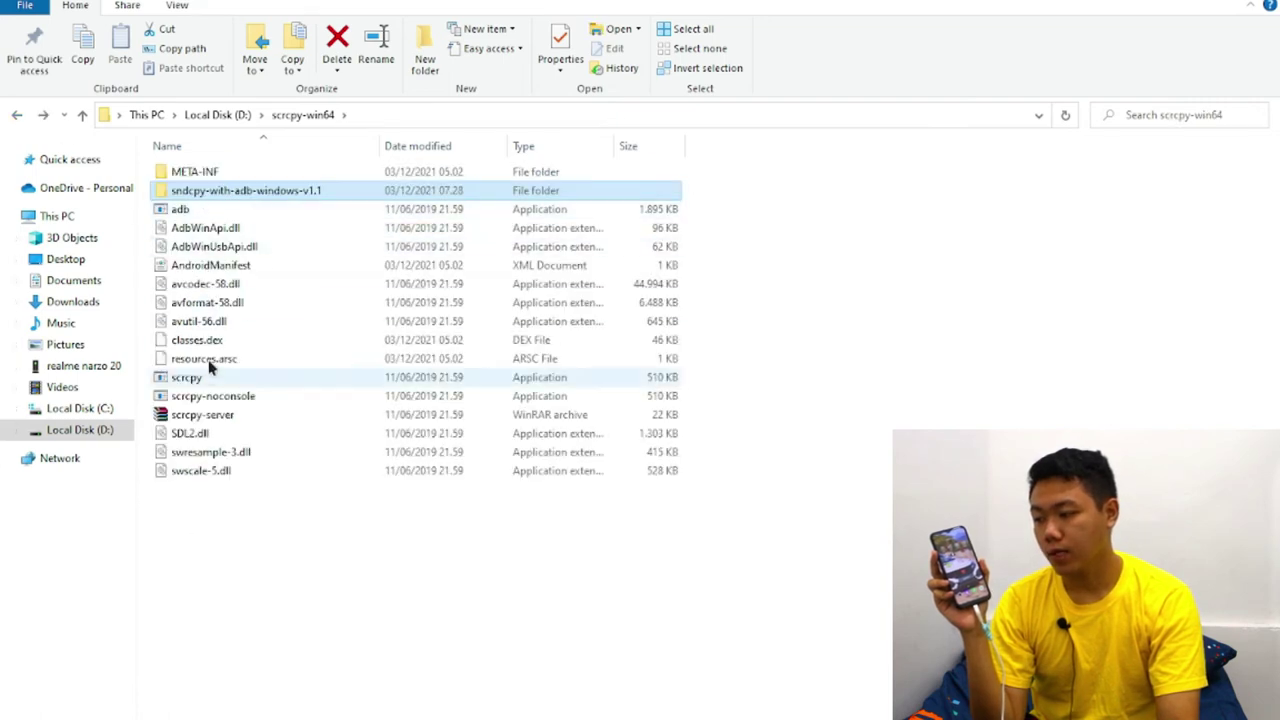
left_click(237, 153)
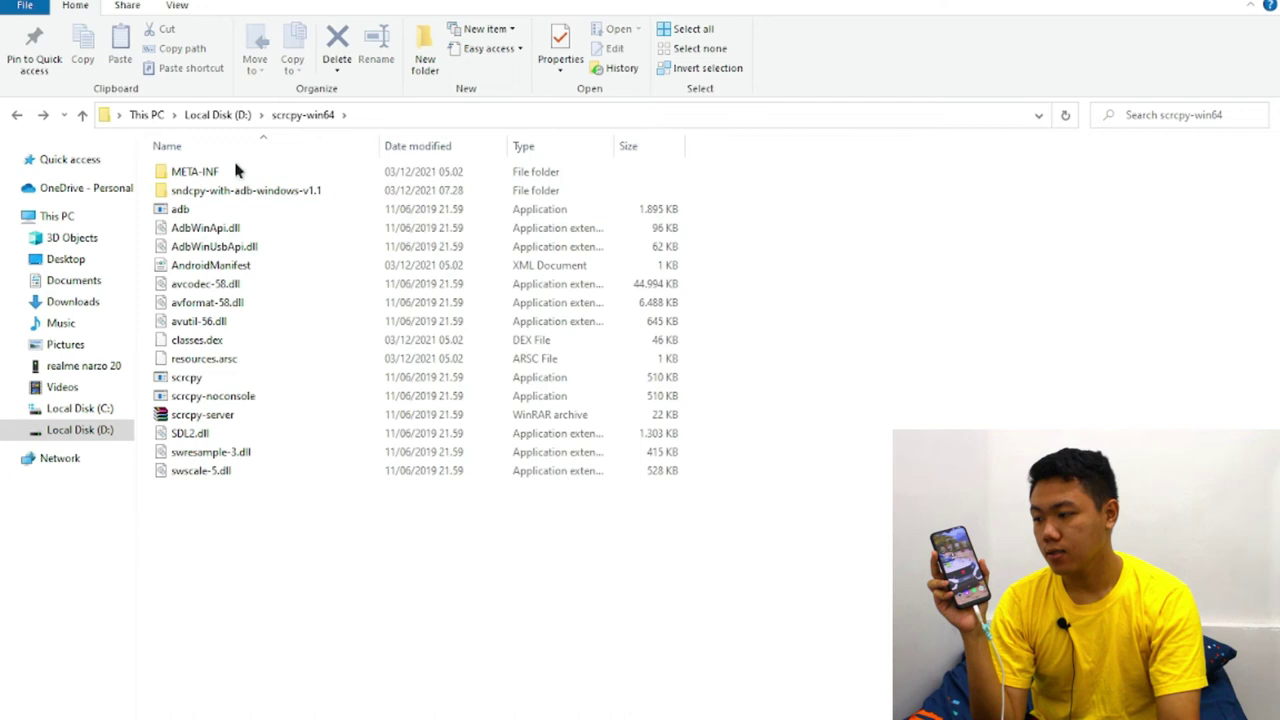
double_click(234, 171)
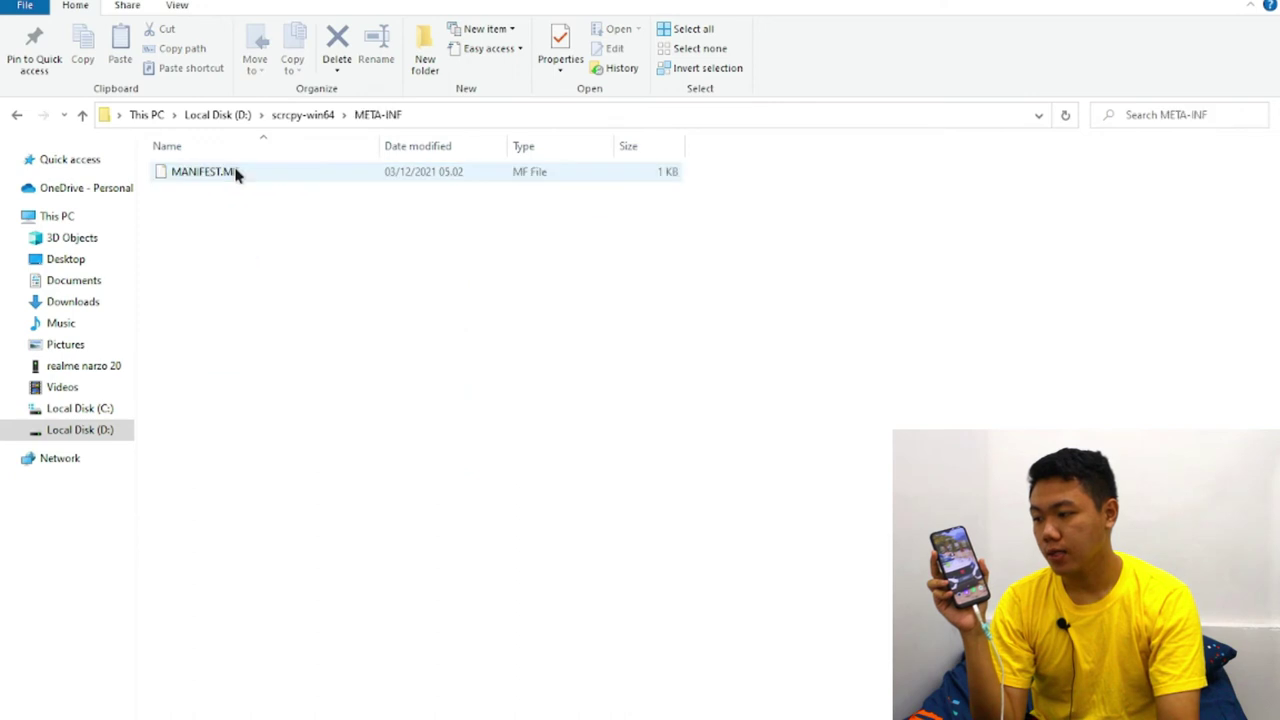
left_click(17, 116)
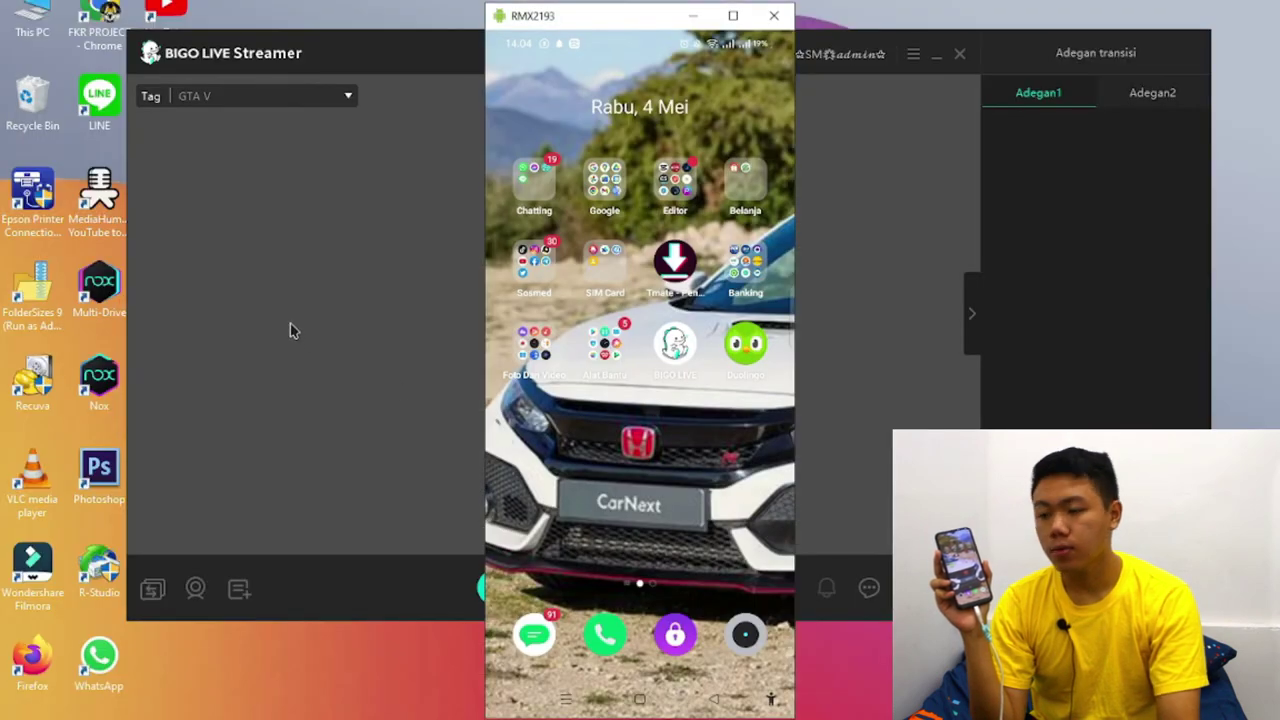
Switch to BIGO LIVE Streamer and add a game capture of the RMX2193 phone mirror window to Adegan1.
left_click(290, 330)
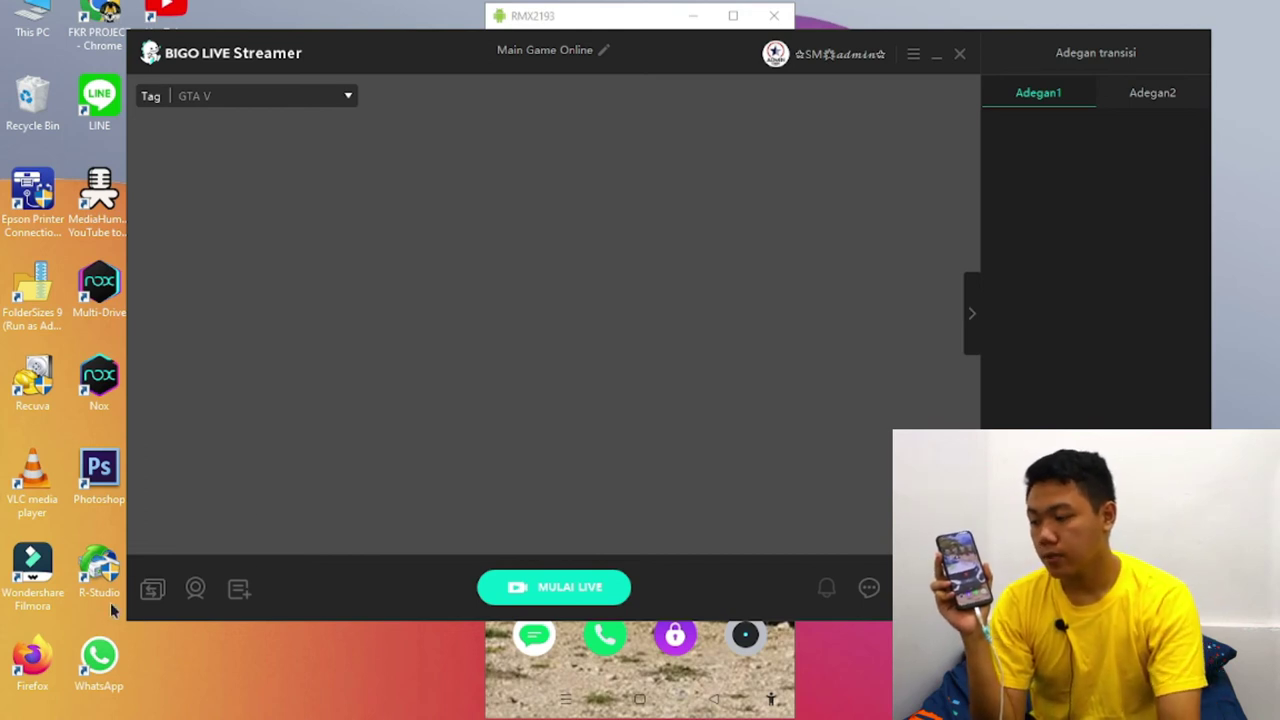
left_click(150, 589)
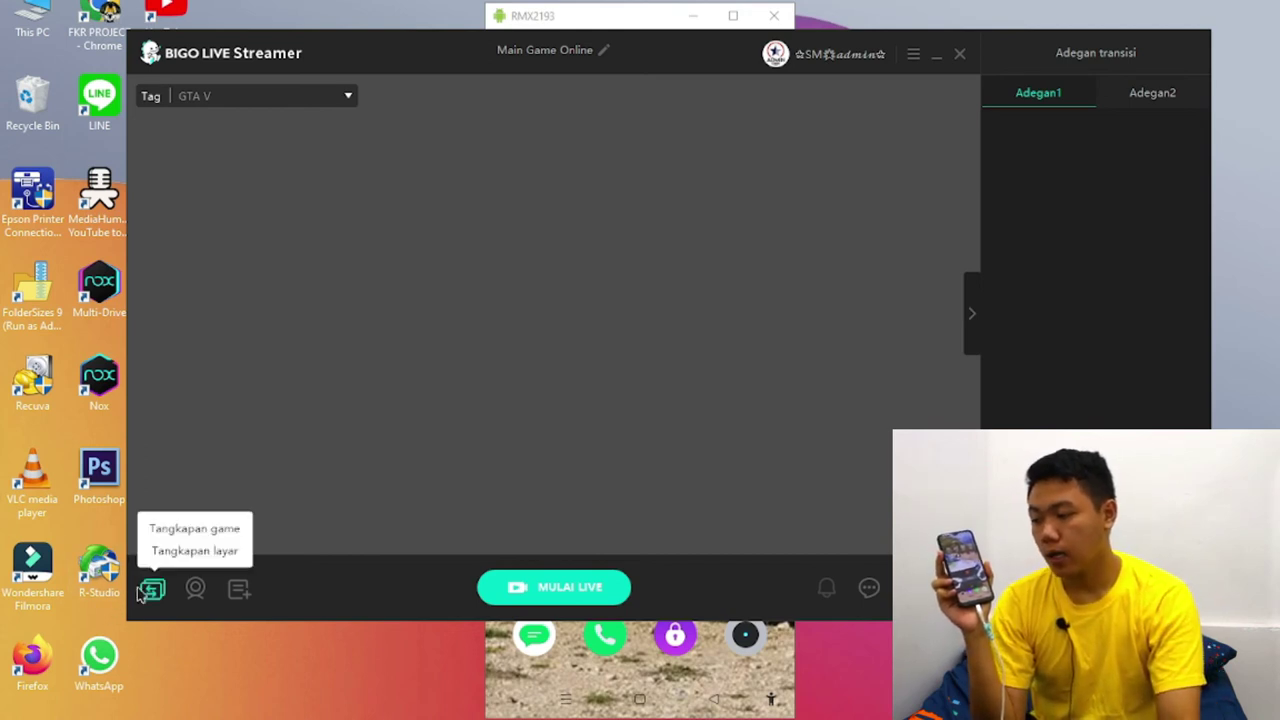
left_click(186, 529)
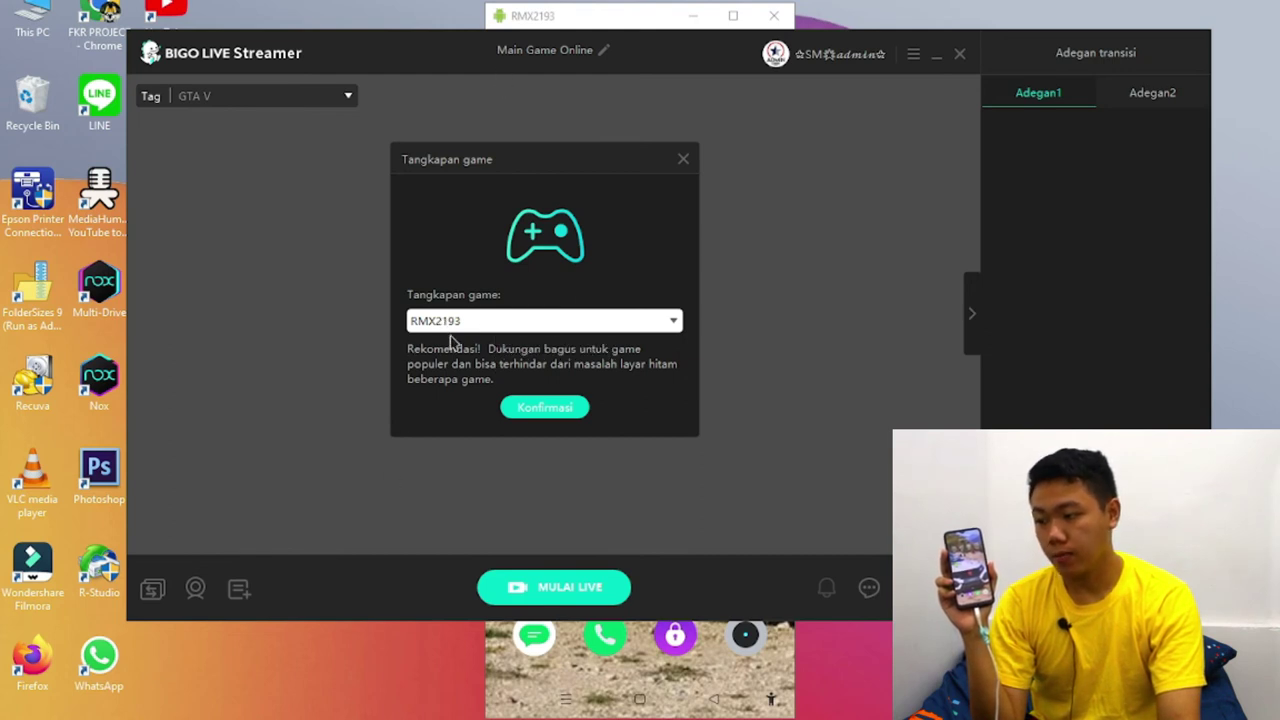
left_click(565, 323)
left_click(563, 323)
left_click(586, 22)
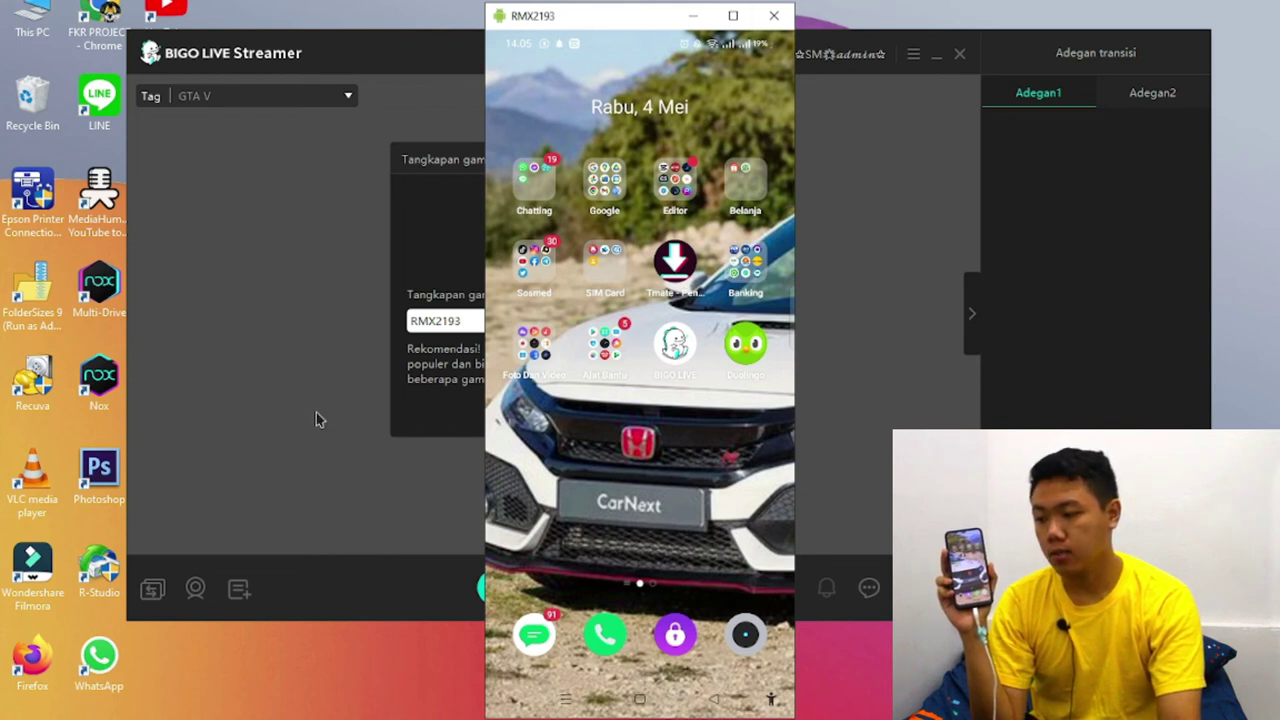
left_click(390, 300)
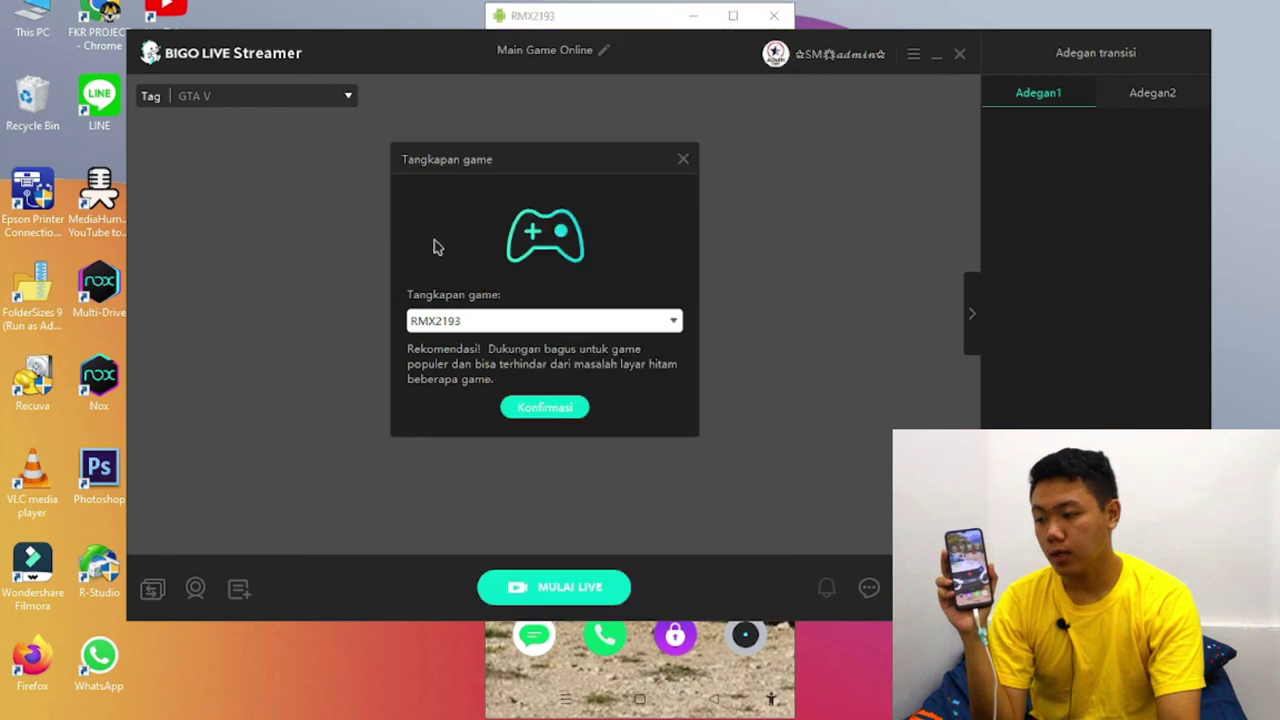
left_click(556, 420)
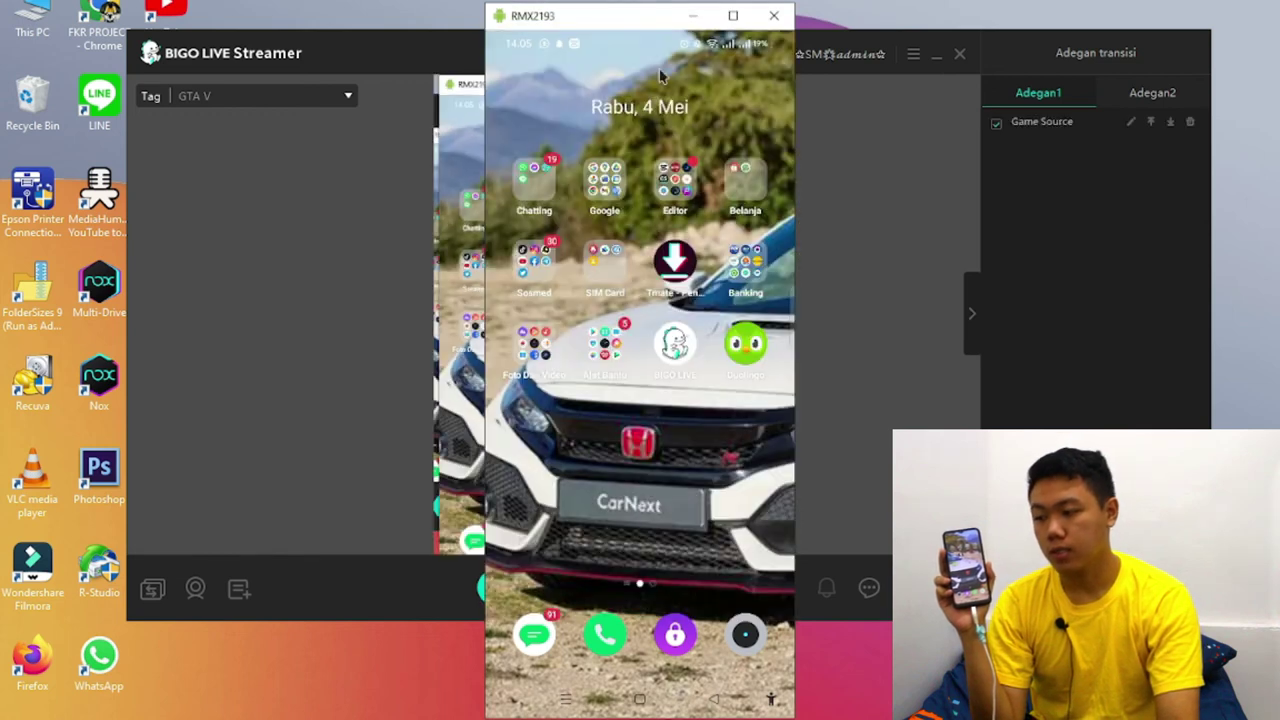
Minimize the phone mirror, add the Integrated Camera at 1280x720 and 16:9, and fit it into the preview's lower-right corner.
left_click(697, 17)
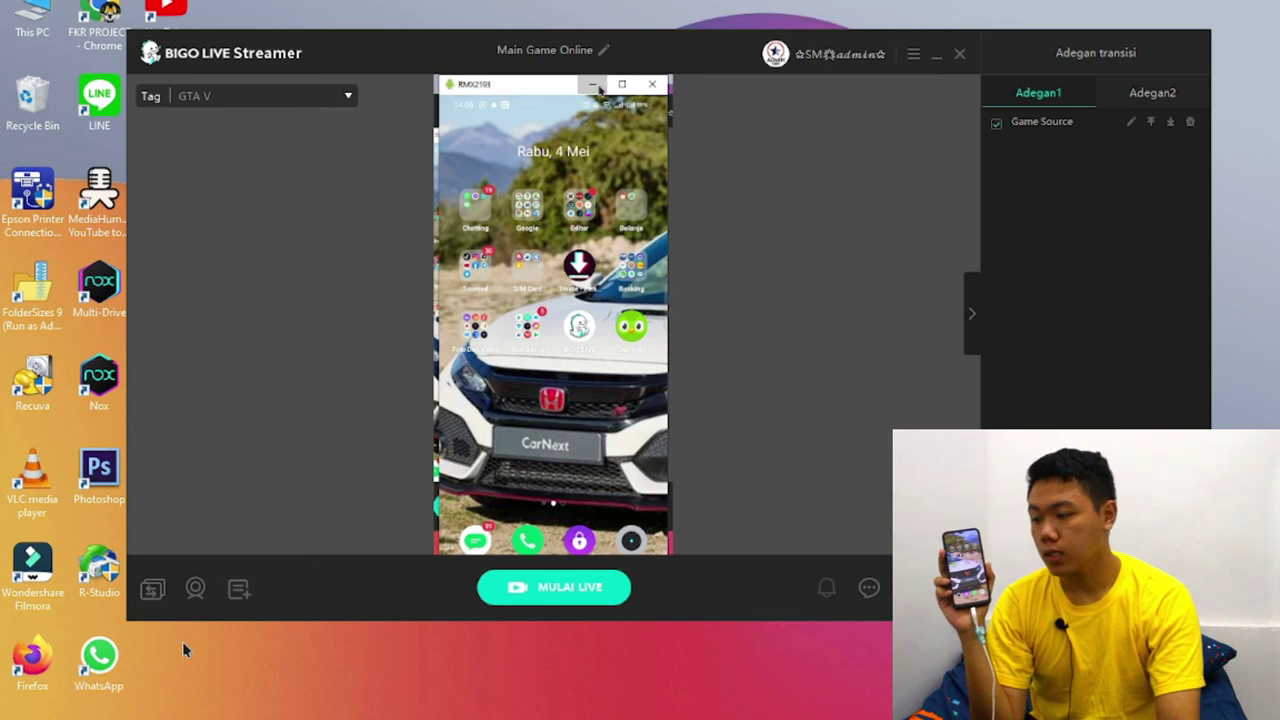
left_click(197, 589)
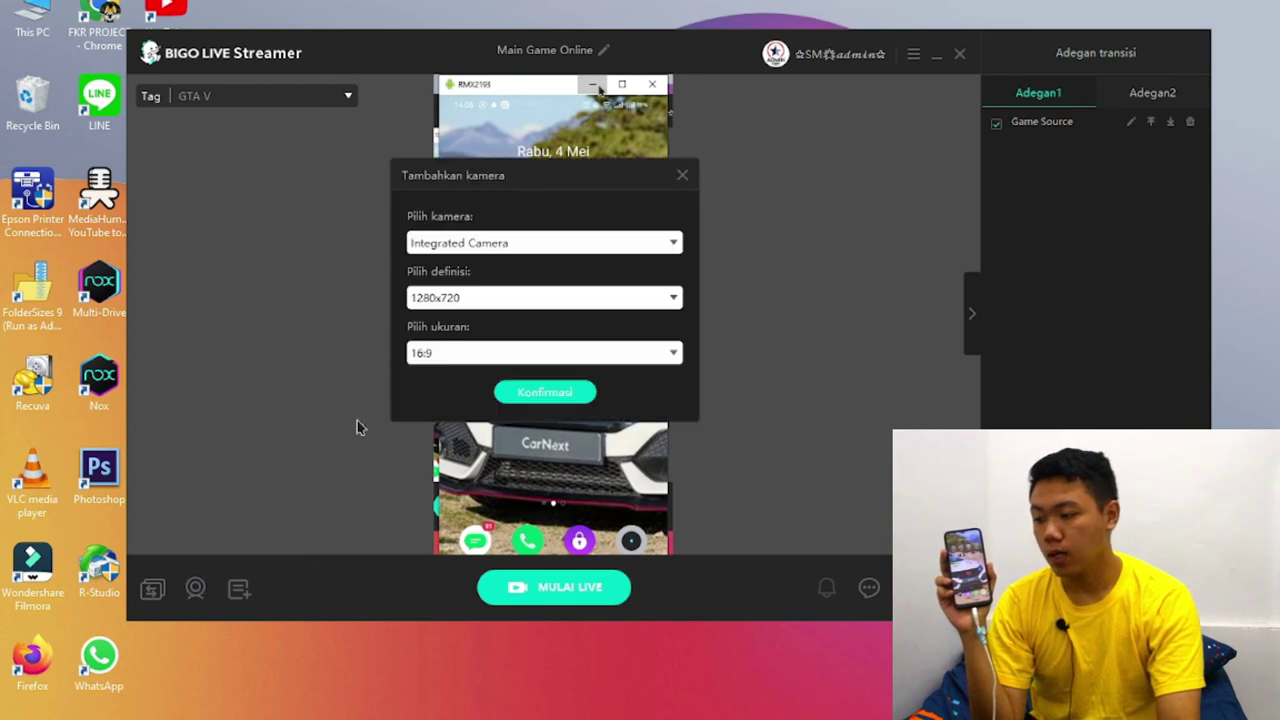
left_click(517, 400)
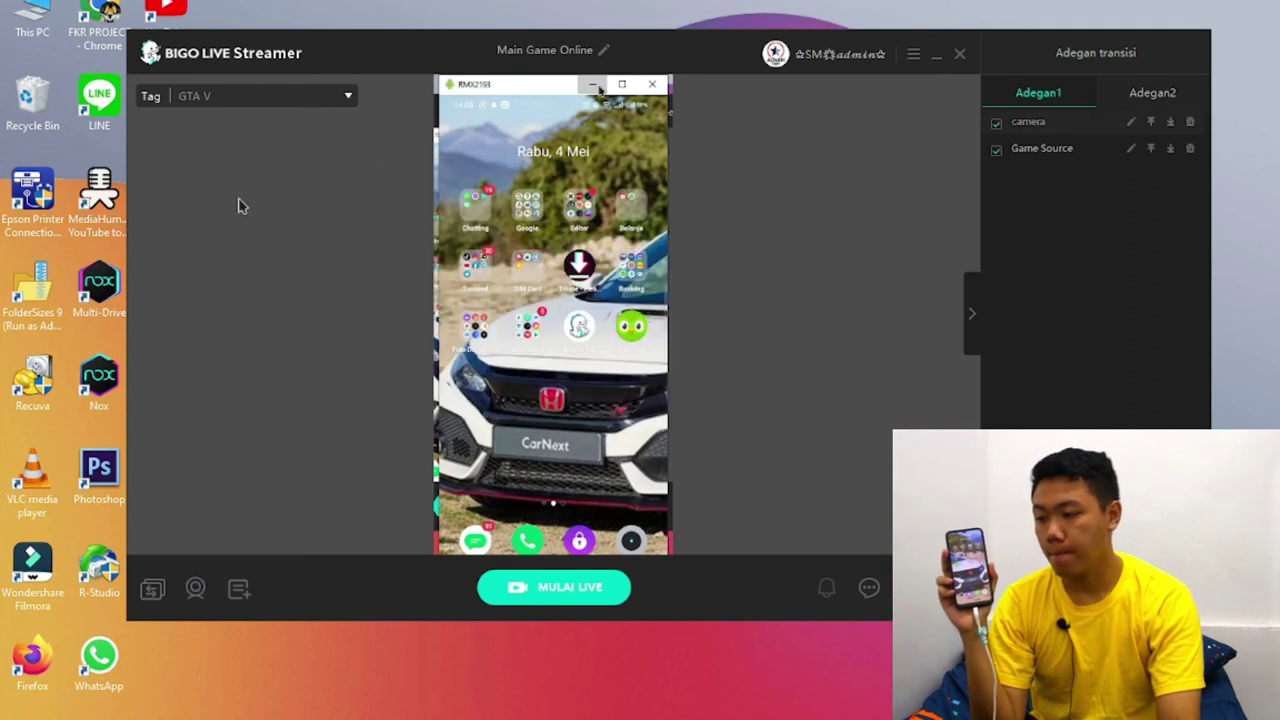
left_click_drag(177, 130, 877, 410)
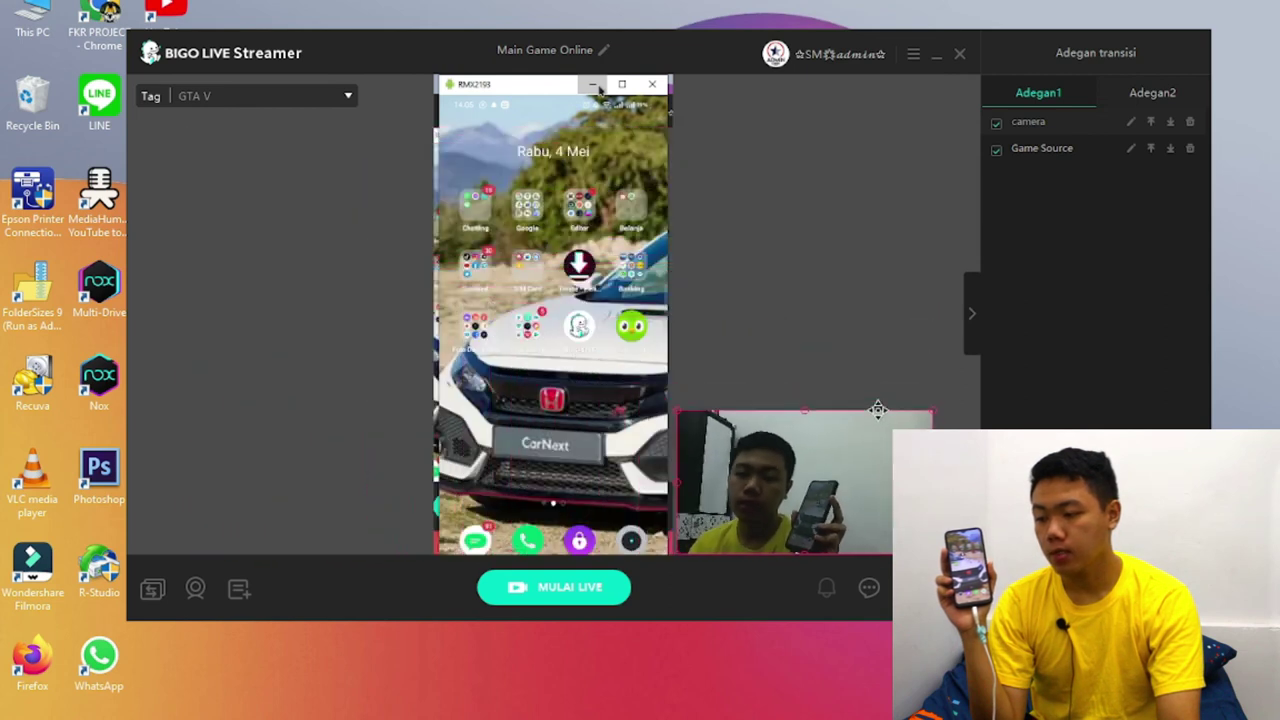
left_click_drag(856, 483, 903, 483)
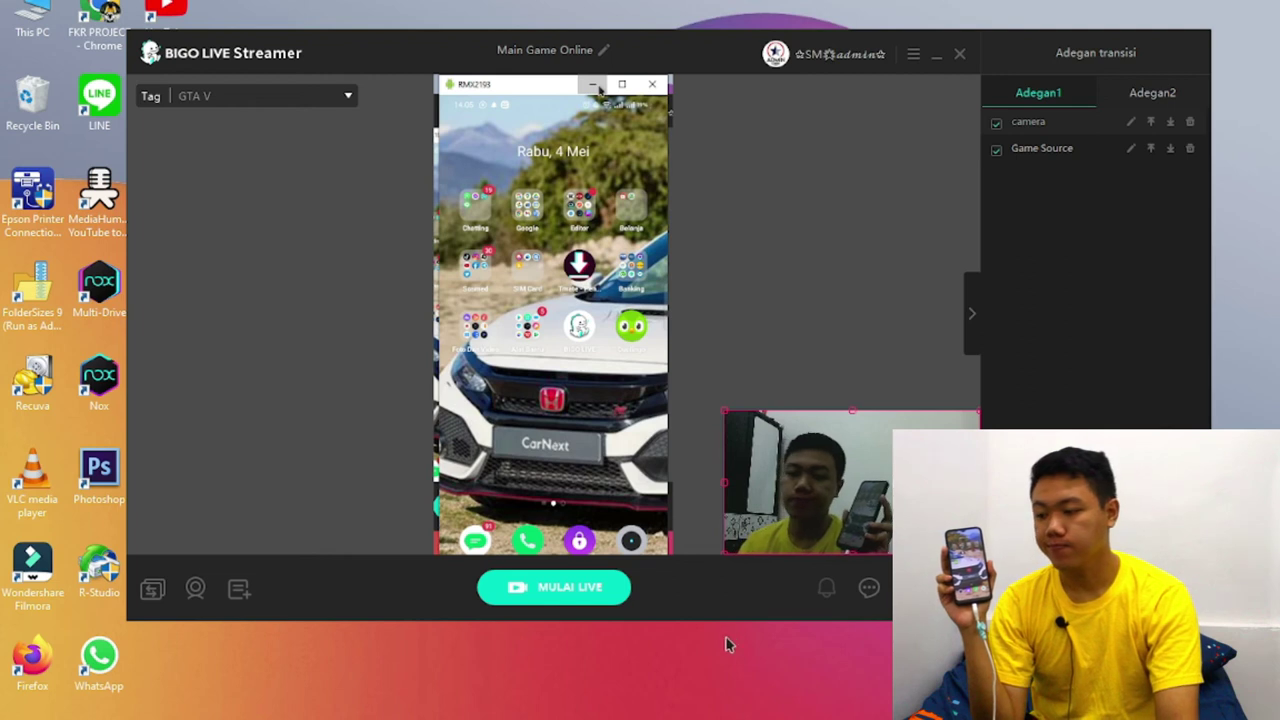
Show the options for adding an image or text, and bring the RMX2193 phone mirror window back to the front.
left_click(226, 604)
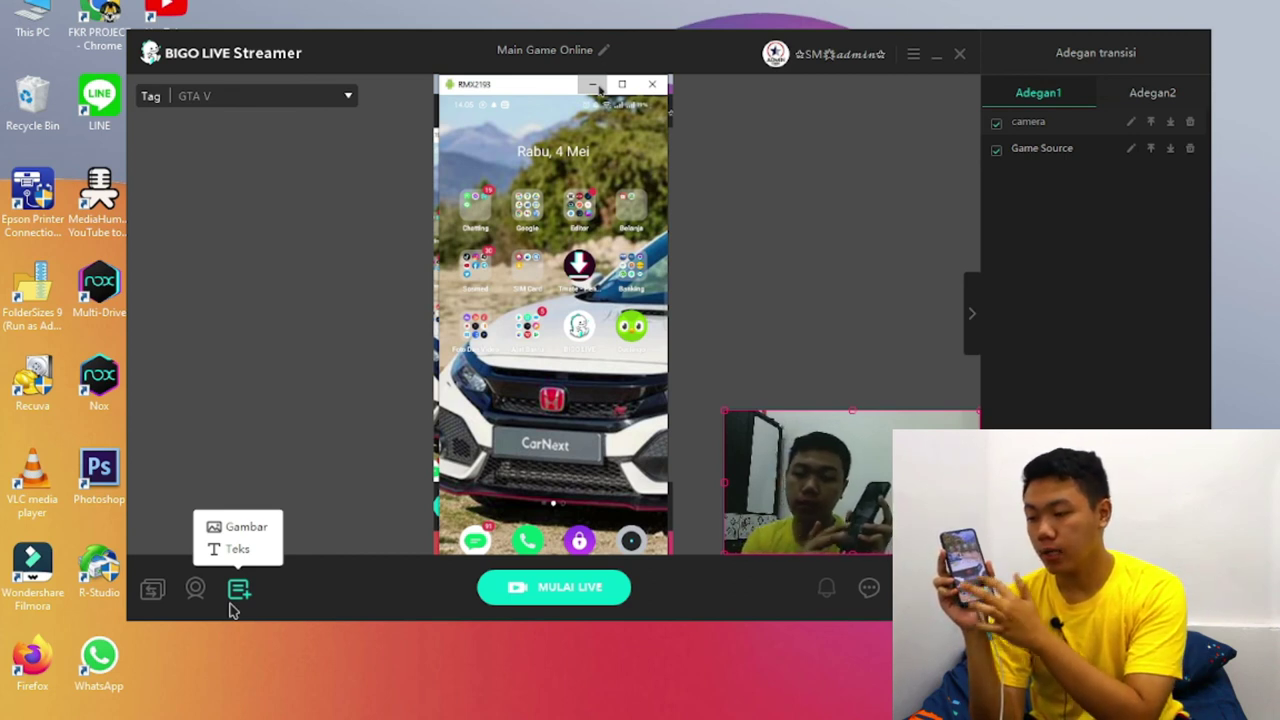
mouse_move(306, 614)
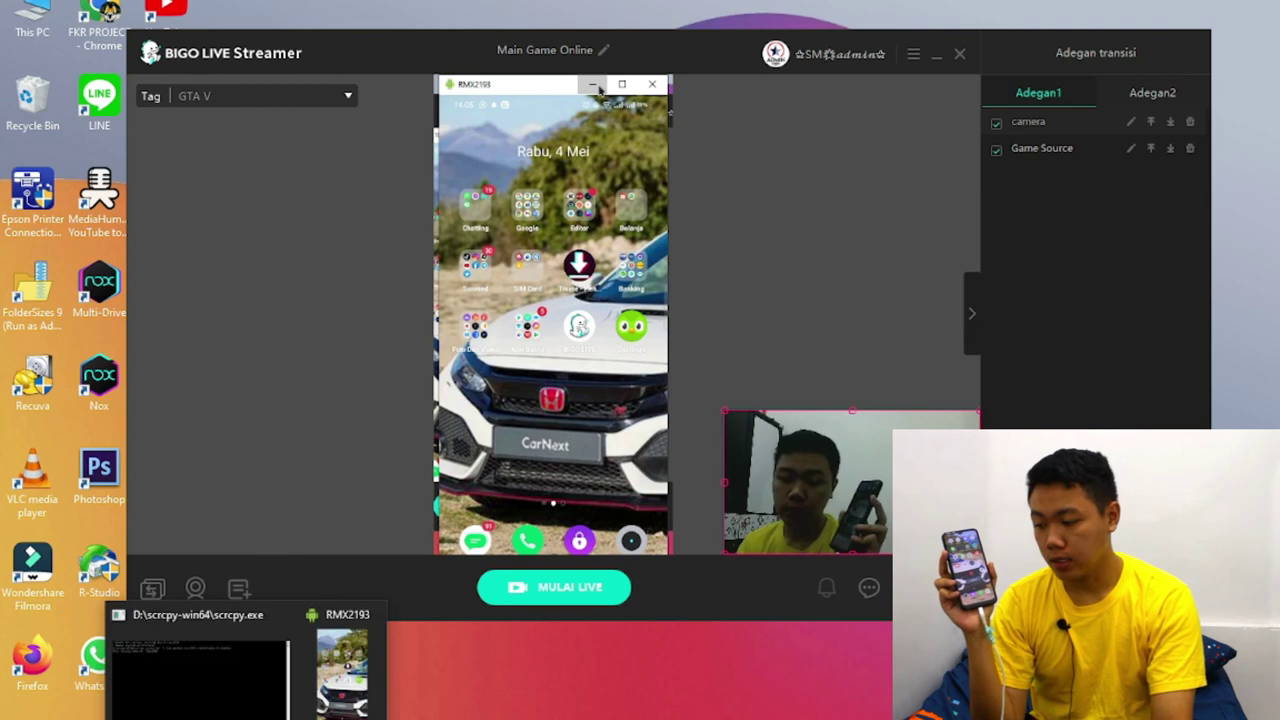
left_click(320, 665)
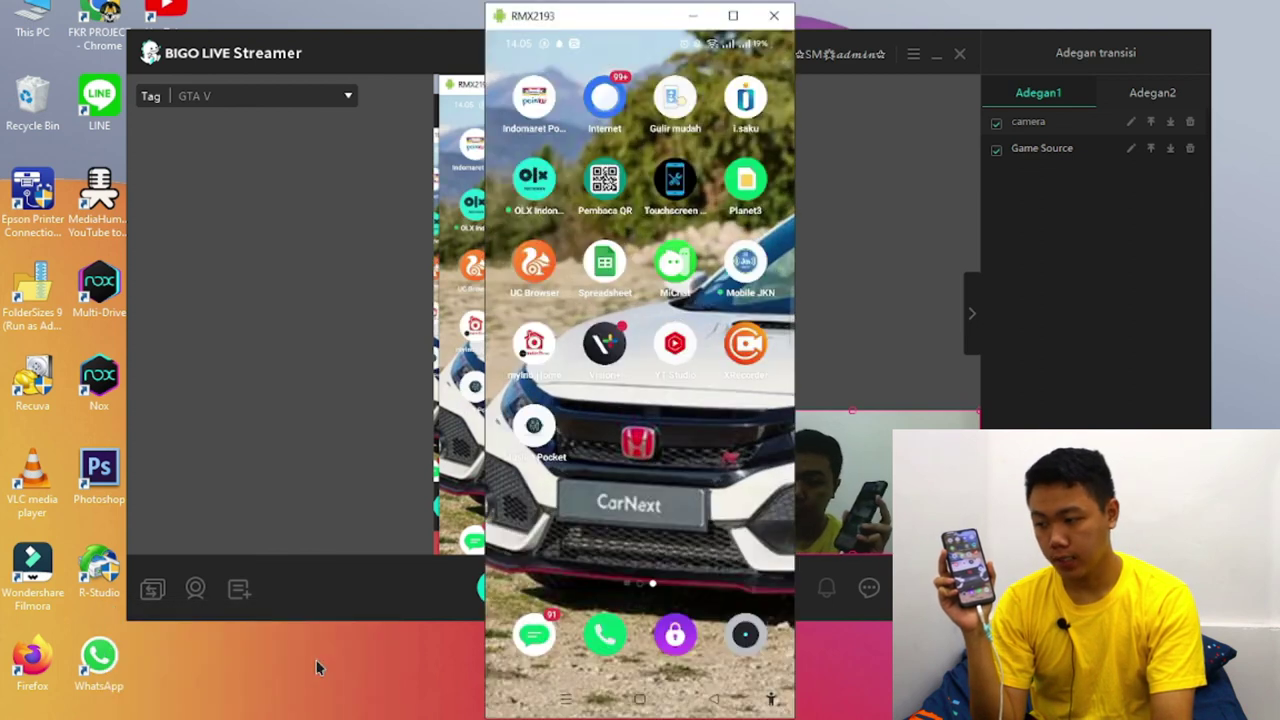